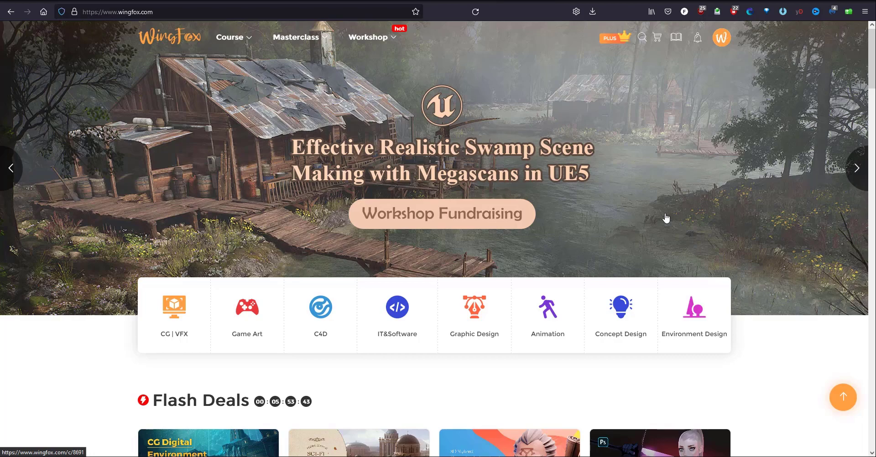
- Browse the course sections of the WingFox home page, from Flash Deals down to Bundled Sale
scroll(763, 280, down, 2)
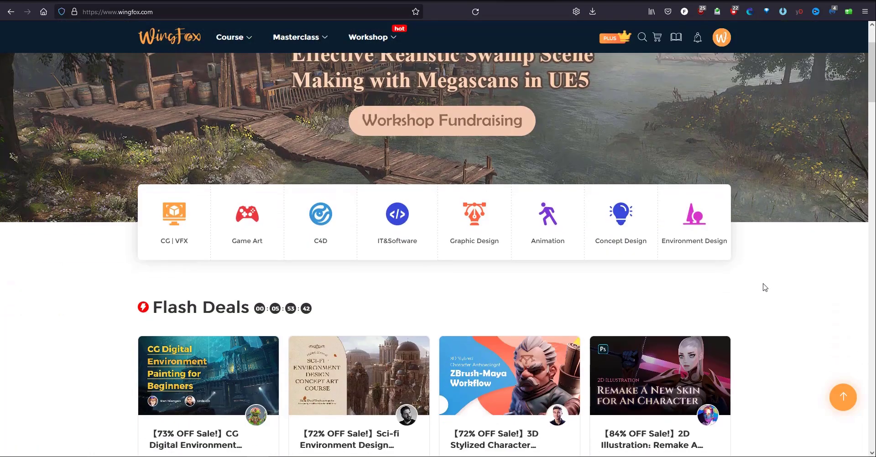
scroll(765, 285, down, 2)
scroll(766, 287, down, 4)
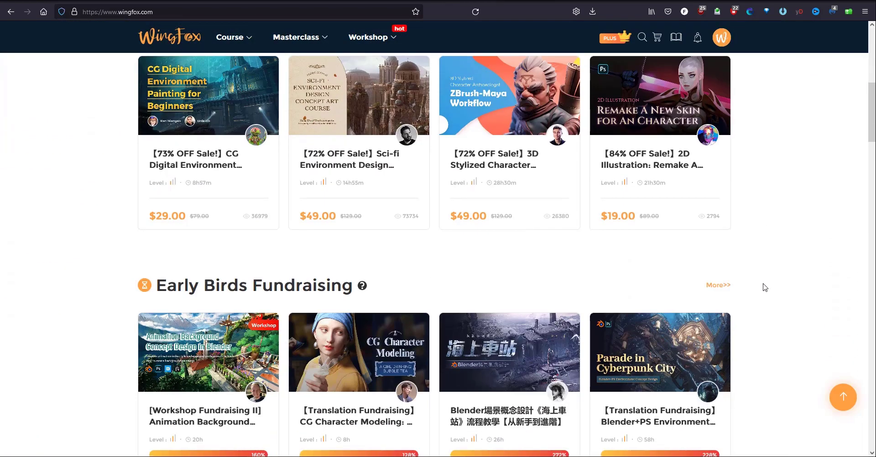
scroll(766, 287, down, 10)
scroll(765, 287, down, 15)
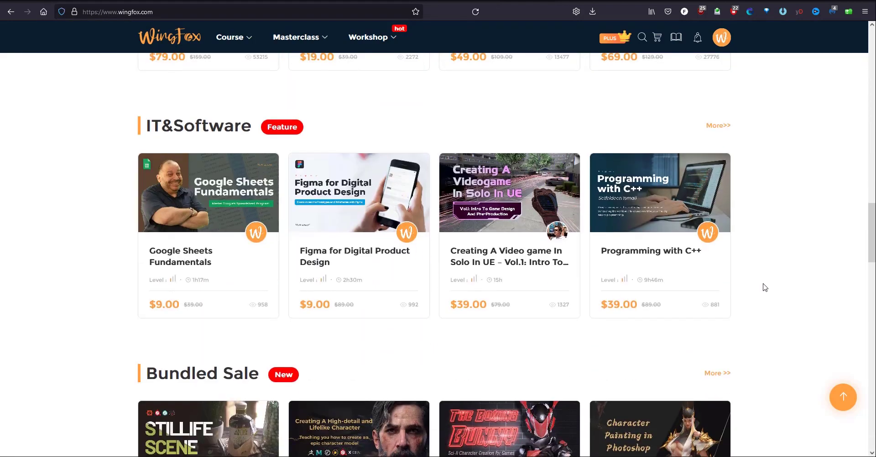
scroll(765, 287, down, 2)
scroll(766, 287, up, 3)
scroll(765, 287, down, 3)
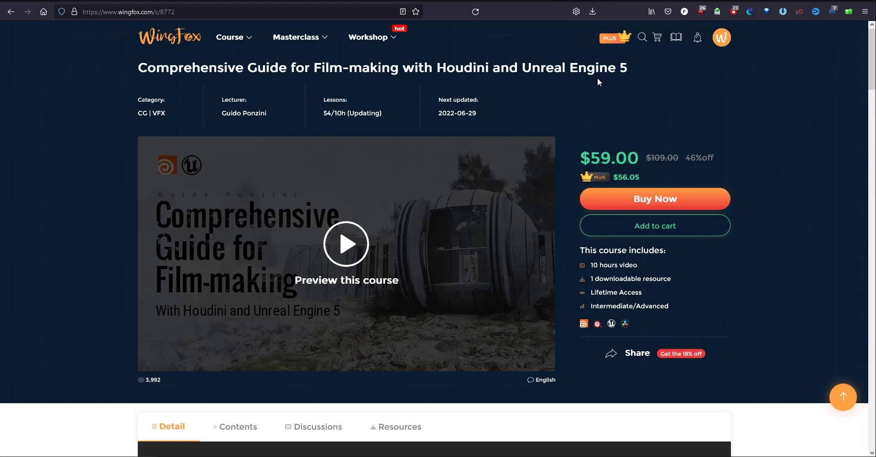
- Examine the title of the "Comprehensive Guide for Film-making with Houdini and Unreal Engine 5" course by highlighting parts of it
drag(553, 69, 344, 81)
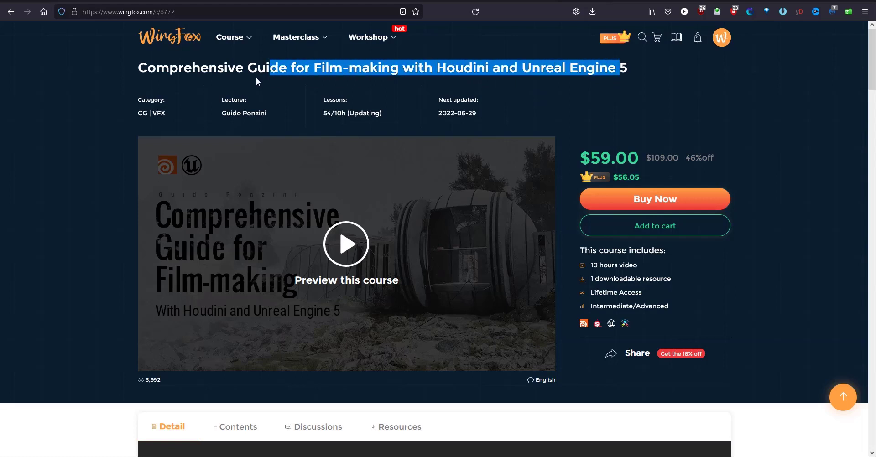
drag(252, 82, 236, 82)
click(608, 79)
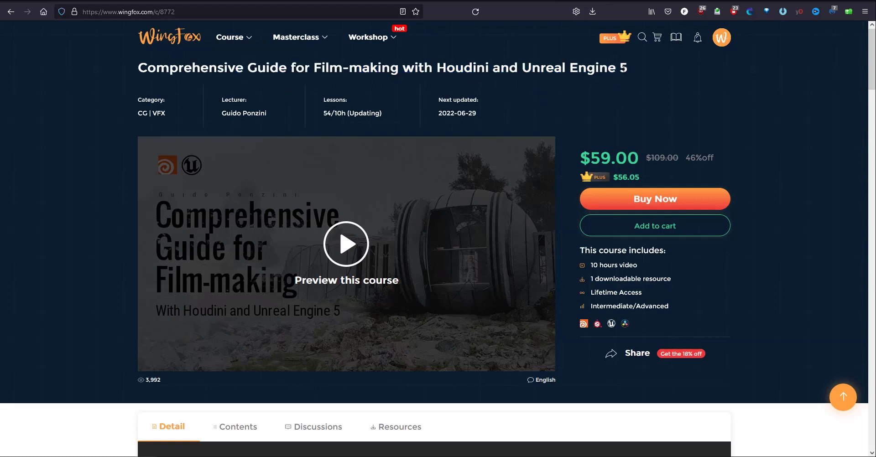
drag(564, 68, 528, 67)
double_click(445, 67)
click(636, 96)
click(786, 184)
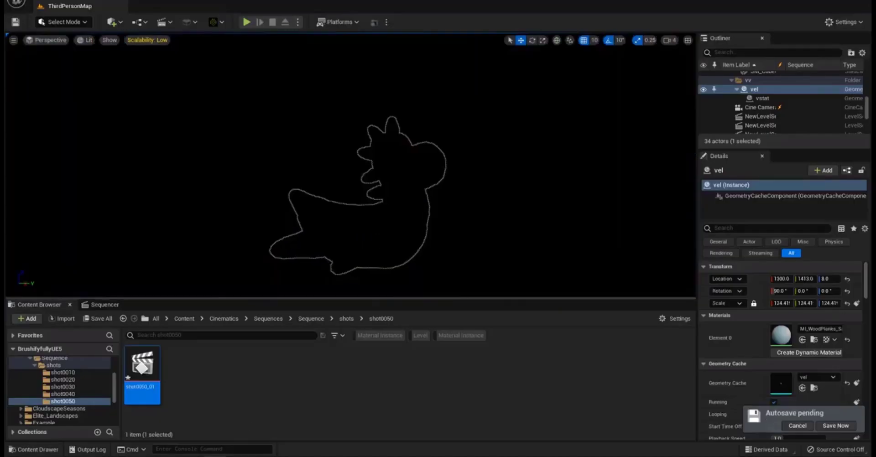
alt+drag(256, 205, 506, 205)
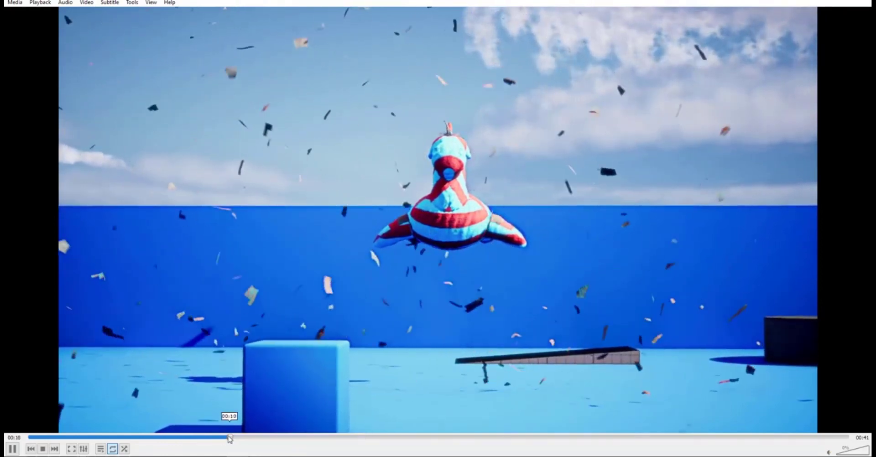
- Skip through the rendered rubber toy animation and pause it on the close-up of the reassembled toy
click(221, 437)
click(436, 437)
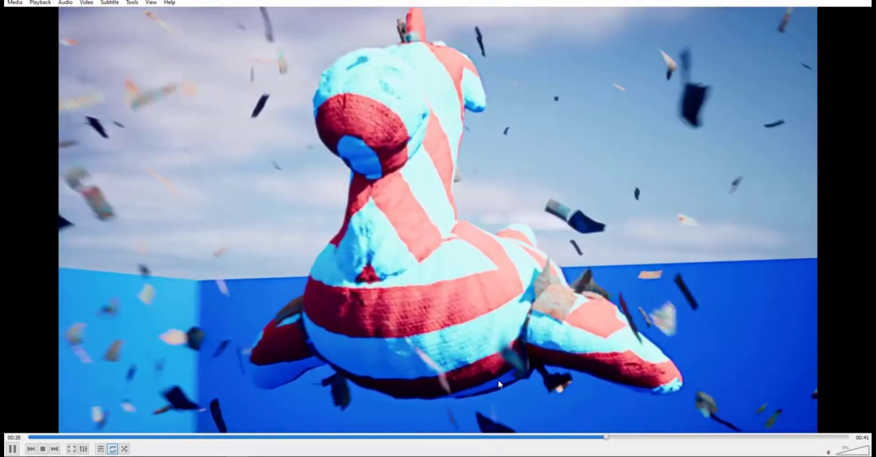
key(space)
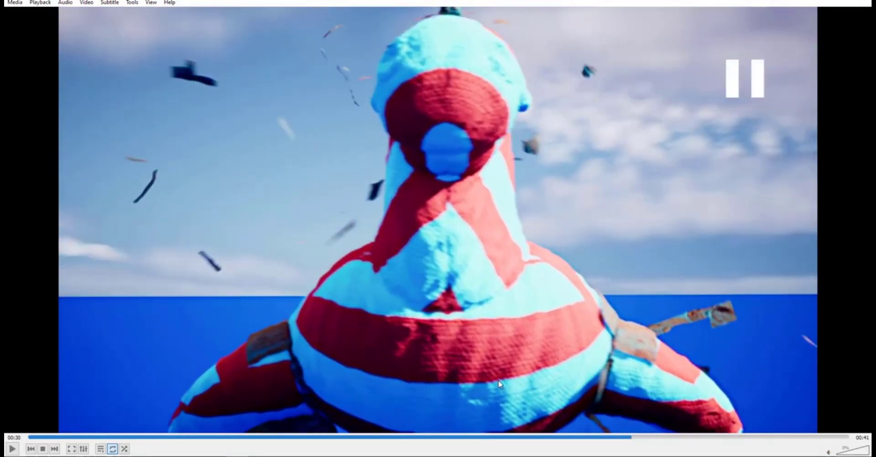
- Switch to Houdini and return the timeline to frame 1
key(alt+Tab)
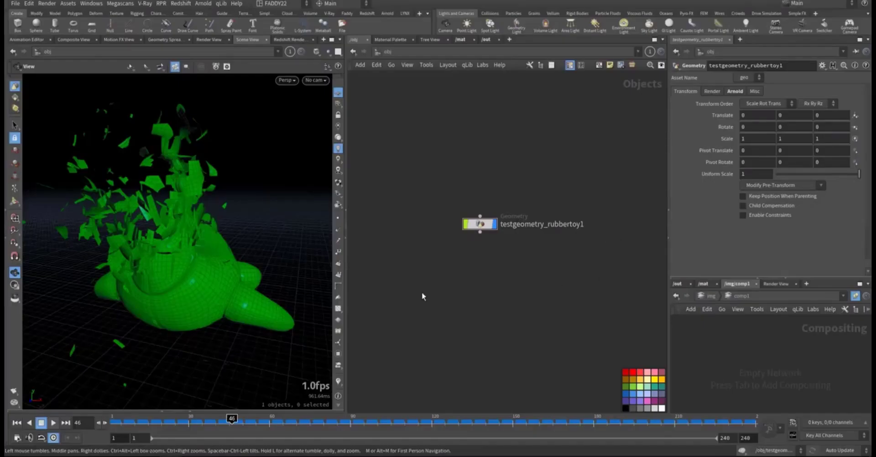
drag(172, 418, 114, 417)
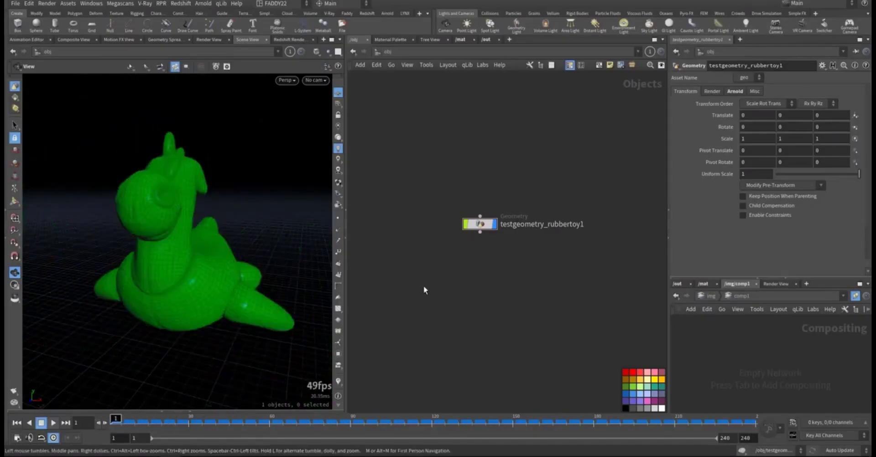
- Enter the testgeometry_rubbertoy1 network and display the rubber toy source node at its start
middle_drag(514, 255, 520, 281)
scroll(520, 281, up, 4)
double_click(452, 227)
scroll(416, 309, up, 5)
click(557, 236)
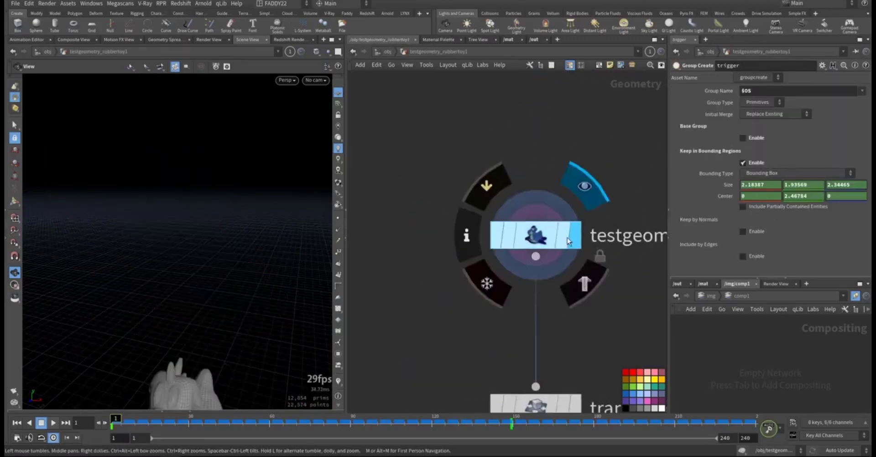
middle_drag(199, 230, 211, 209)
middle_drag(225, 310, 160, 105)
drag(189, 225, 145, 223)
middle_drag(425, 307, 392, 219)
- Display and select the transform1 node below the rubber toy source to examine its translation
click(542, 321)
middle_drag(441, 261, 430, 198)
drag(431, 197, 542, 274)
middle_drag(144, 218, 210, 313)
right_drag(211, 313, 143, 348)
drag(149, 311, 177, 286)
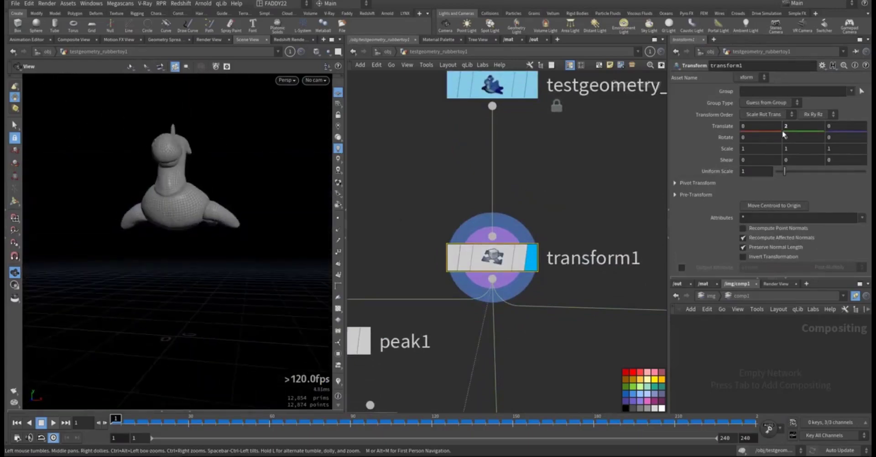
- Select and display the peak1 node connected below transform1
click(549, 213)
middle_drag(549, 213, 603, 158)
middle_drag(438, 209, 451, 152)
middle_drag(503, 258, 518, 242)
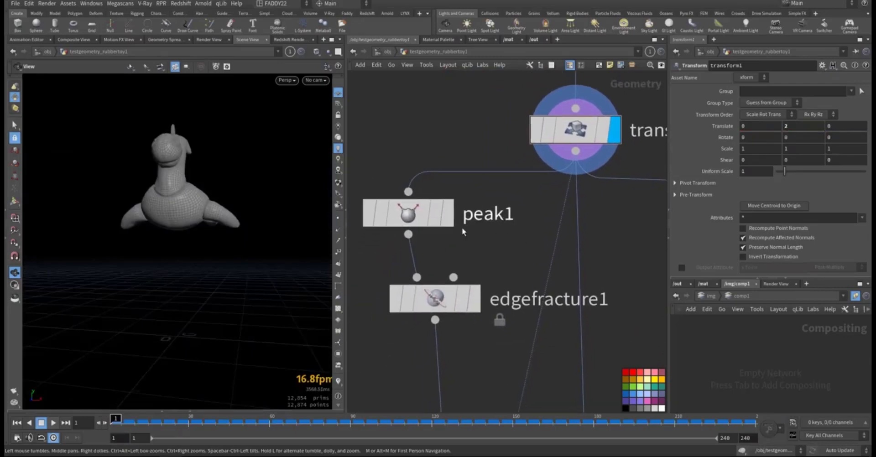
click(415, 221)
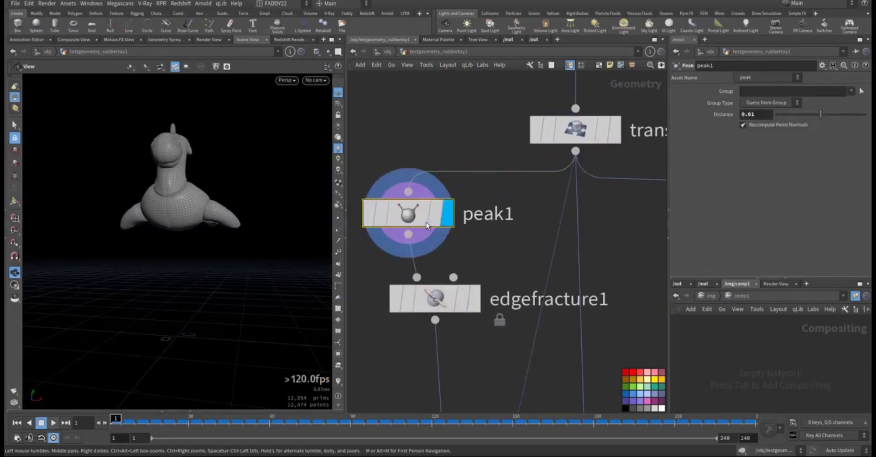
- Compare the toy's surface with and without the Peak by toggling peak1's bypass and displaying transform1 again
click(369, 165)
click(369, 165)
click(368, 165)
right_drag(204, 187, 336, 175)
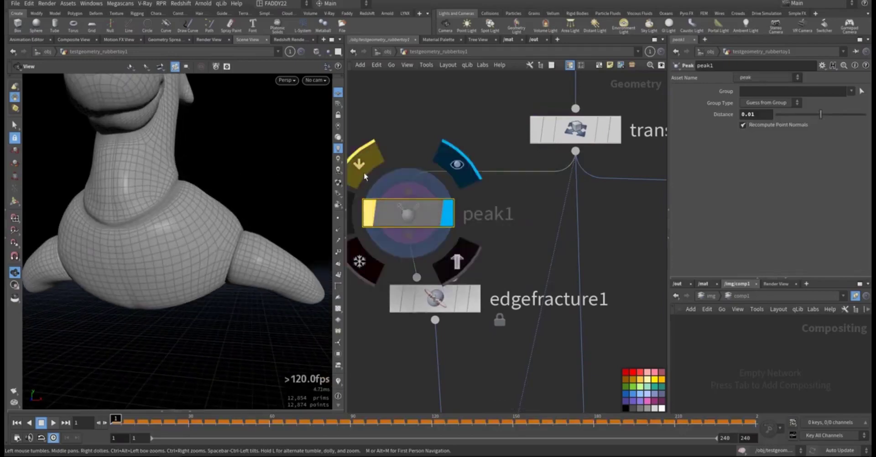
click(364, 171)
click(363, 171)
click(363, 172)
click(363, 170)
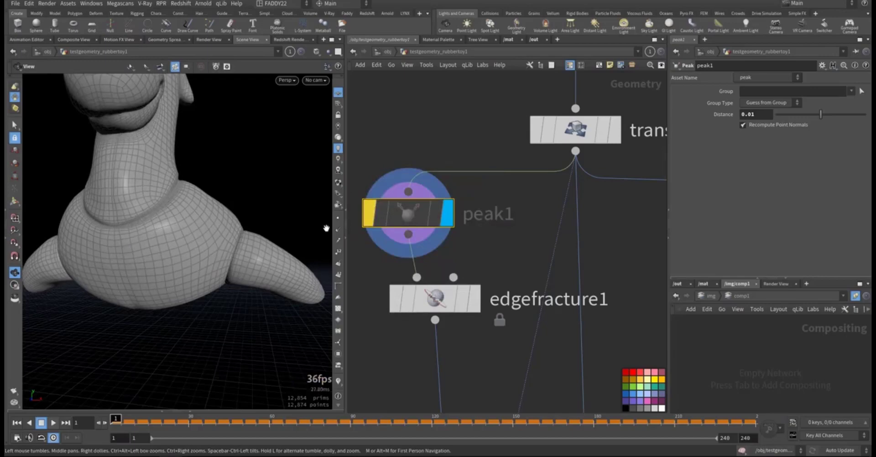
click(369, 213)
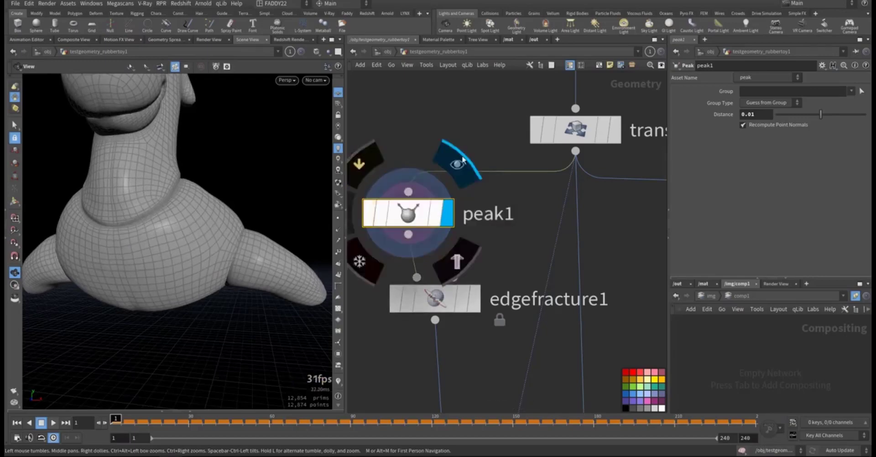
click(614, 130)
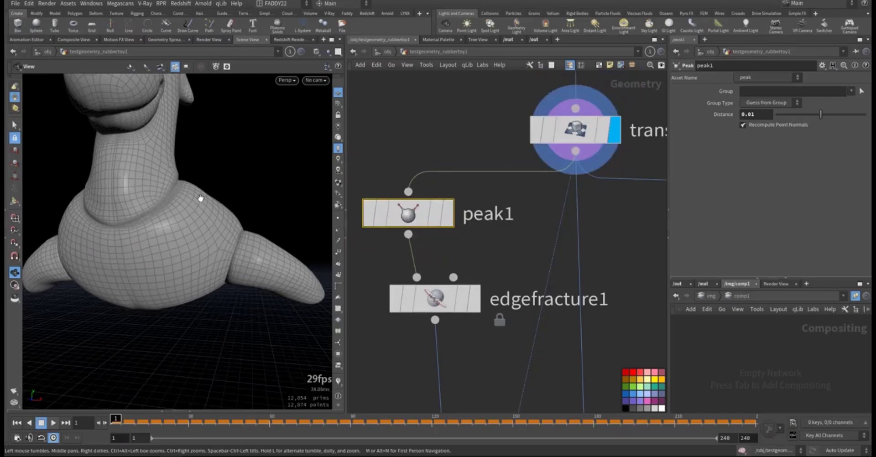
- Display the edgefracture1 node and turn on the coloured visualization of its fractured pieces
middle_drag(386, 352, 410, 296)
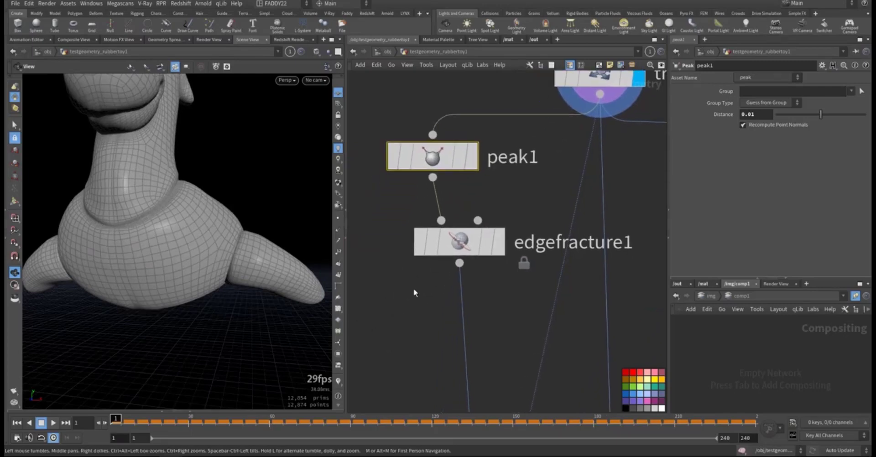
click(464, 248)
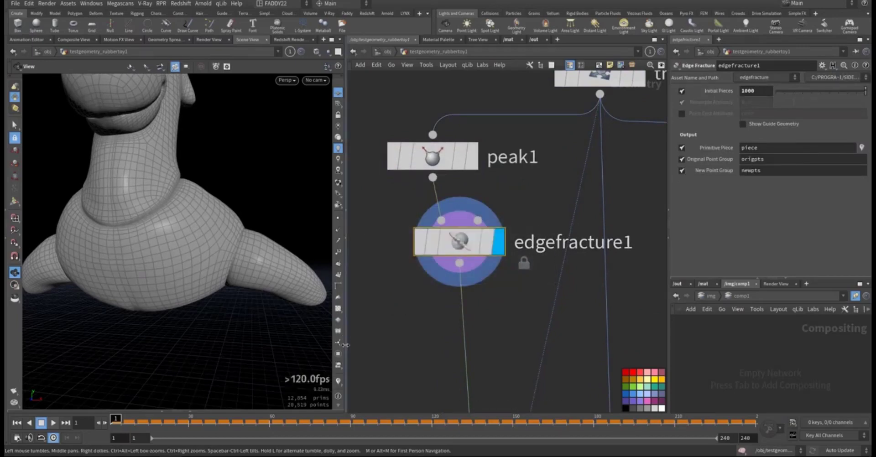
click(338, 381)
drag(187, 247, 188, 181)
middle_drag(283, 208, 139, 236)
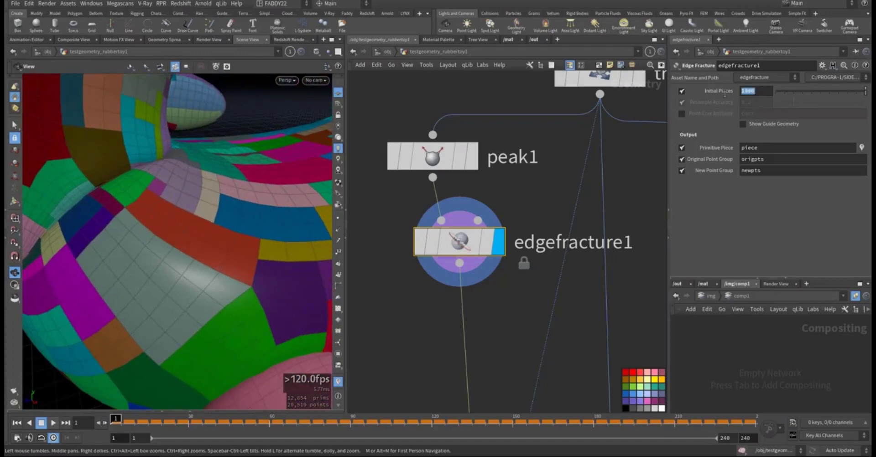
drag(223, 231, 258, 271)
- Display the vellumcloth1 constraints node and examine its constraint lines on the fractured toy
middle_drag(406, 323, 403, 224)
scroll(405, 252, down, 2)
middle_drag(405, 253, 402, 168)
scroll(418, 231, up, 2)
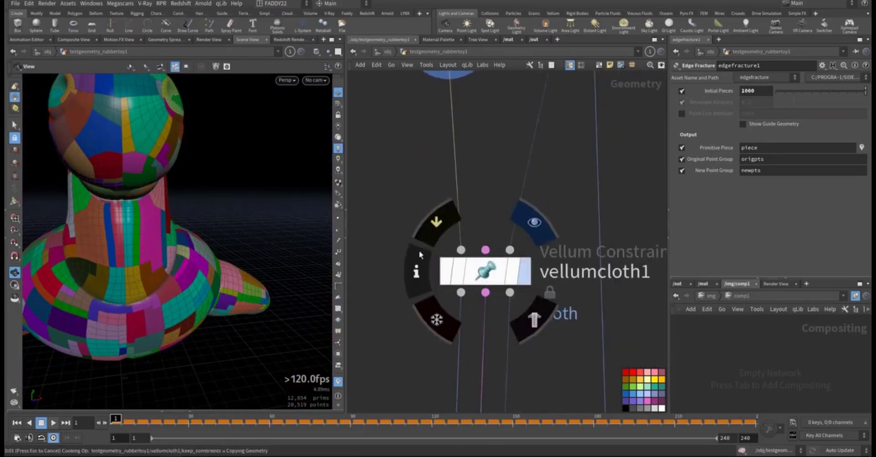
click(525, 272)
drag(383, 238, 571, 309)
drag(150, 236, 438, 187)
scroll(722, 138, up, 3)
scroll(722, 138, up, 10)
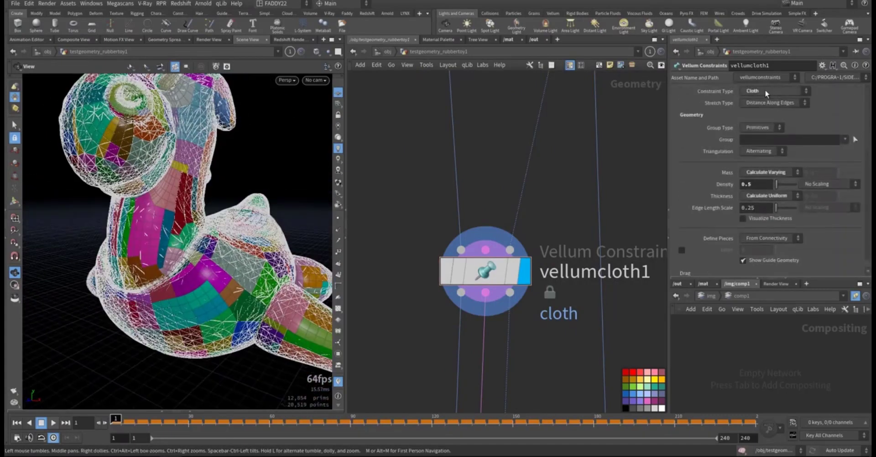
- Review the density, drag, stretch and bend settings of vellumcloth1, including the stiffness multiplier options
scroll(725, 162, down, 2)
click(755, 161)
scroll(711, 193, down, 3)
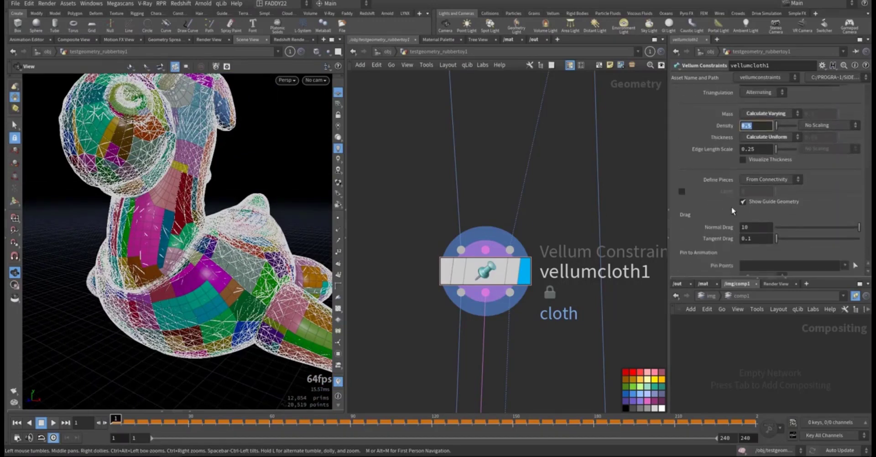
scroll(696, 226, down, 7)
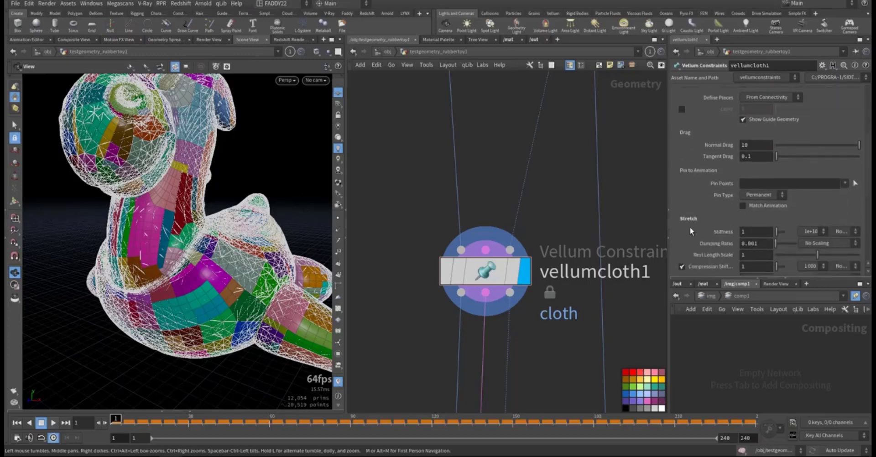
click(810, 232)
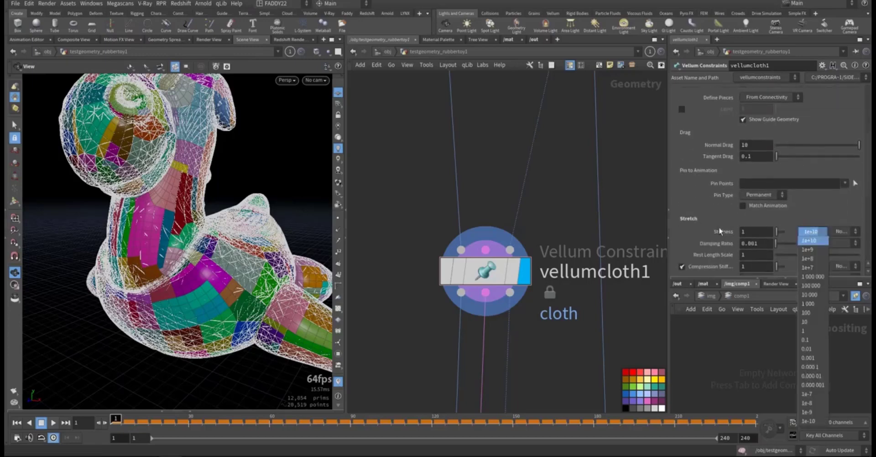
scroll(730, 228, down, 10)
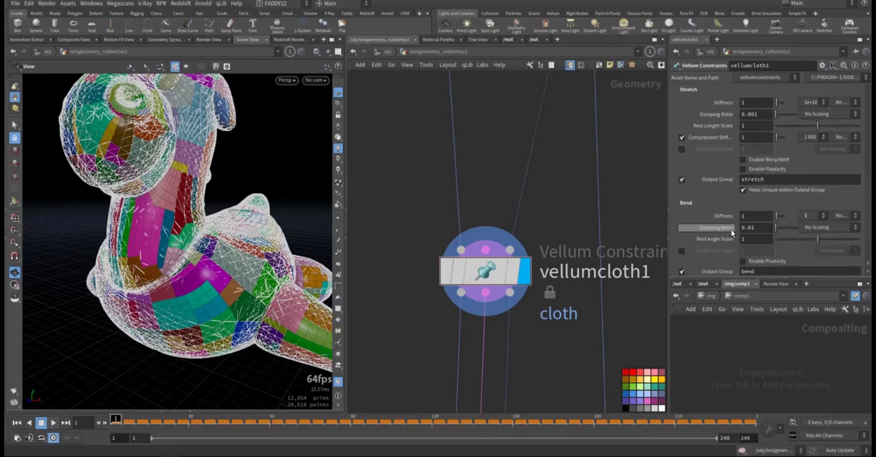
click(808, 217)
click(643, 201)
scroll(724, 229, down, 3)
scroll(723, 230, down, 1)
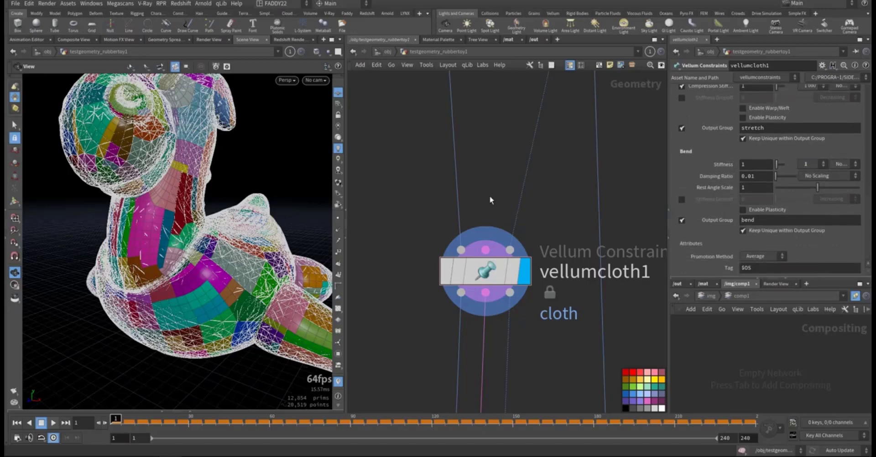
- Trace the collision geometry input of vellumcloth1 back to transform1 and display that node's output
middle_drag(490, 196, 495, 243)
middle_drag(605, 198, 598, 334)
middle_drag(585, 182, 564, 309)
click(604, 179)
middle_drag(548, 408, 560, 212)
middle_drag(494, 353, 524, 248)
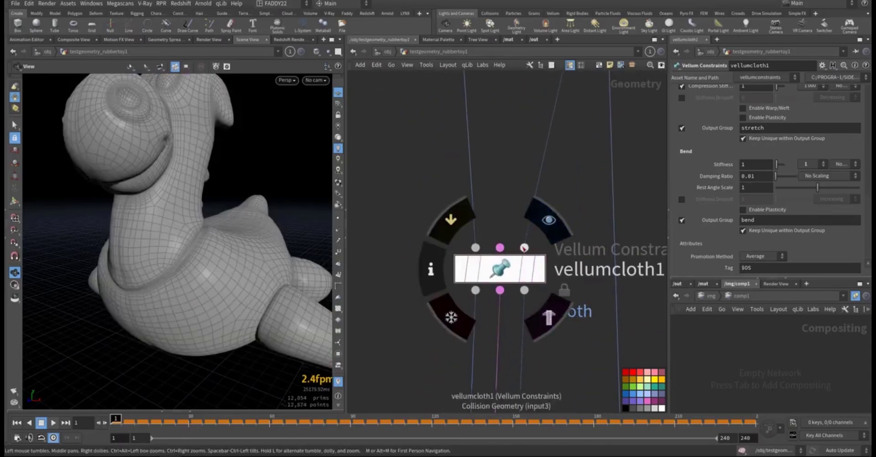
- Display and select the vellumsolver1 node below vellumcloth1 to examine its solver and collision settings
middle_drag(570, 353, 570, 196)
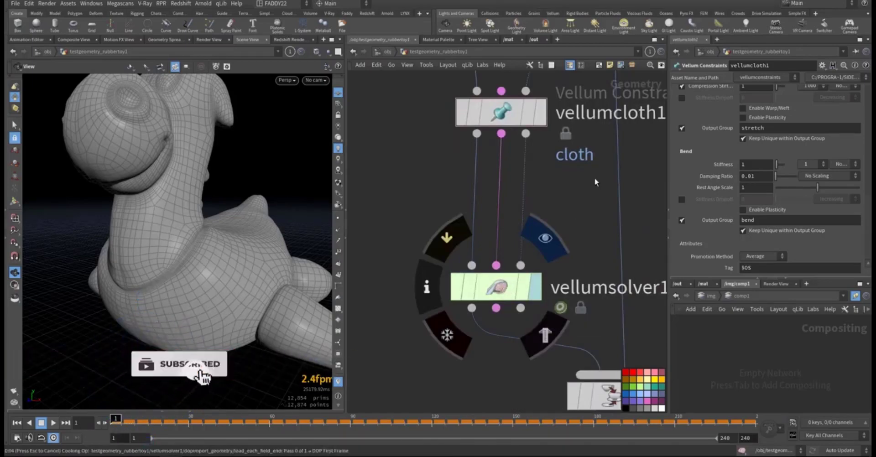
key(r)
middle_drag(558, 239, 483, 290)
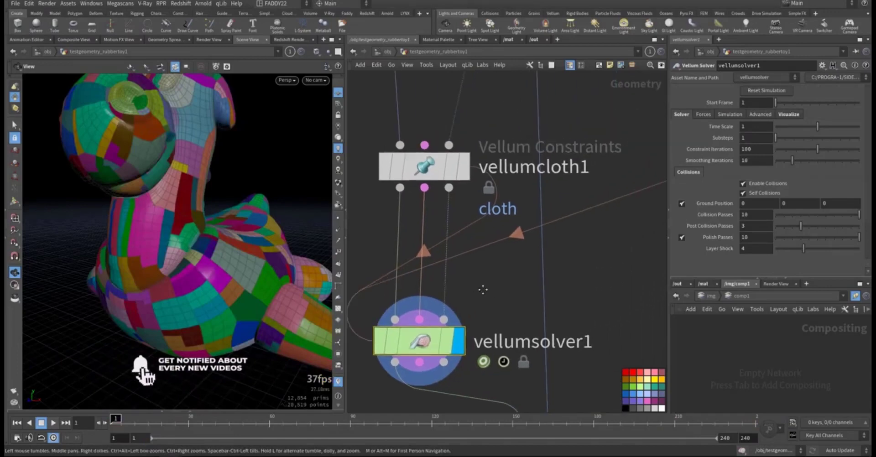
scroll(535, 268, down, 3)
scroll(172, 258, down, 5)
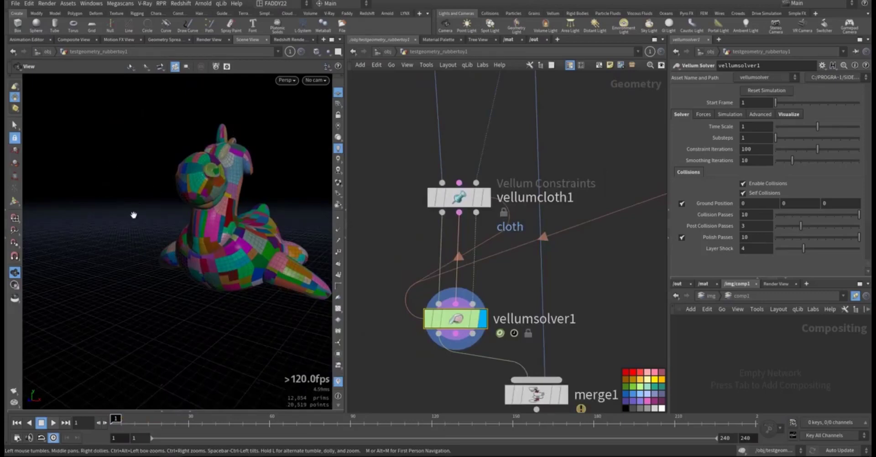
- Display the trigger Group Create node in the branch from transform1 and examine its bounding box around the toy
middle_drag(581, 178, 500, 210)
middle_drag(522, 174, 471, 292)
mouse_move(446, 143)
middle_down()
mouse_move(424, 231)
mouse_move(461, 250)
mouse_move(416, 226)
middle_up()
click(414, 179)
click(572, 209)
drag(276, 207, 245, 215)
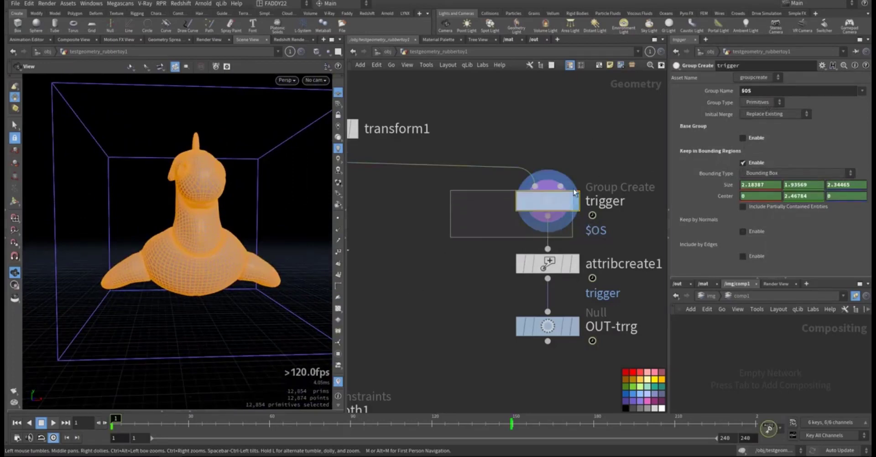
- Inspect the trigger node's bounding region and the toy primitives inside it from different angles at frame 1
drag(170, 210, 111, 135)
drag(241, 192, 196, 191)
drag(115, 419, 86, 409)
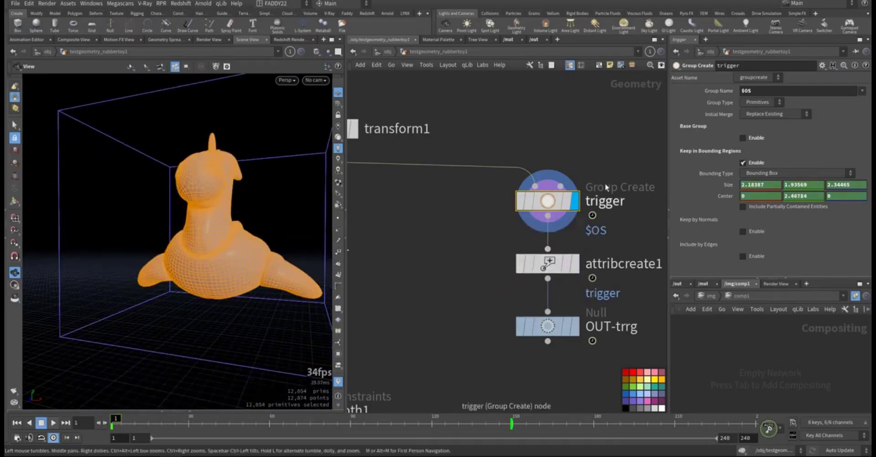
drag(599, 164, 541, 218)
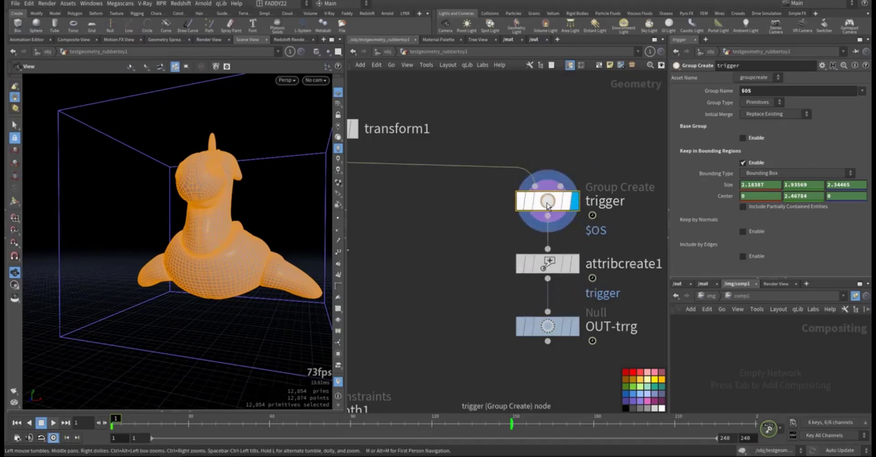
- Display attribcreate1 and examine its trigger group, trigger attribute name, size and value settings
click(576, 267)
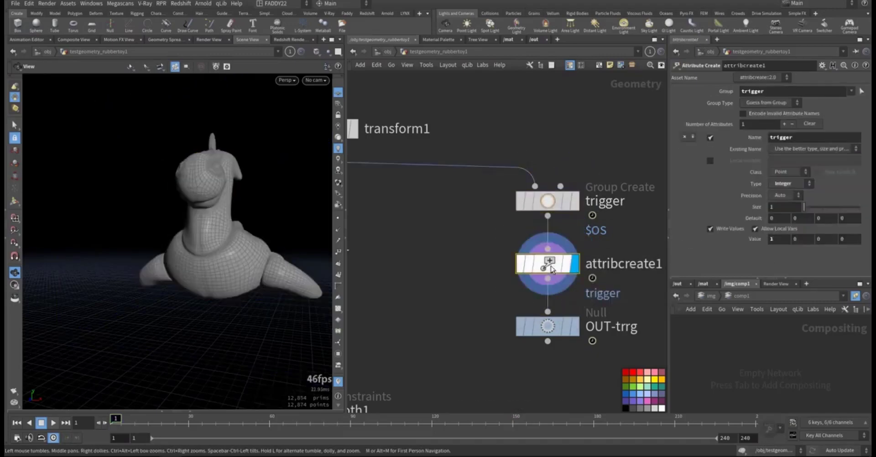
drag(630, 241, 509, 292)
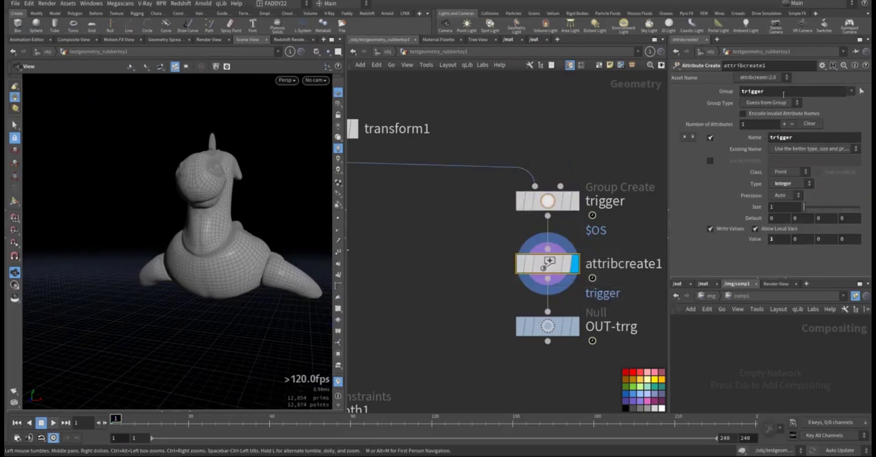
double_click(783, 94)
click(850, 92)
click(621, 103)
drag(793, 137, 761, 138)
drag(776, 207, 763, 210)
drag(776, 239, 763, 241)
- Open the geometry spreadsheet of attribcreate1 and check the trigger attribute at frames 37, 55 and 1
drag(116, 422, 208, 421)
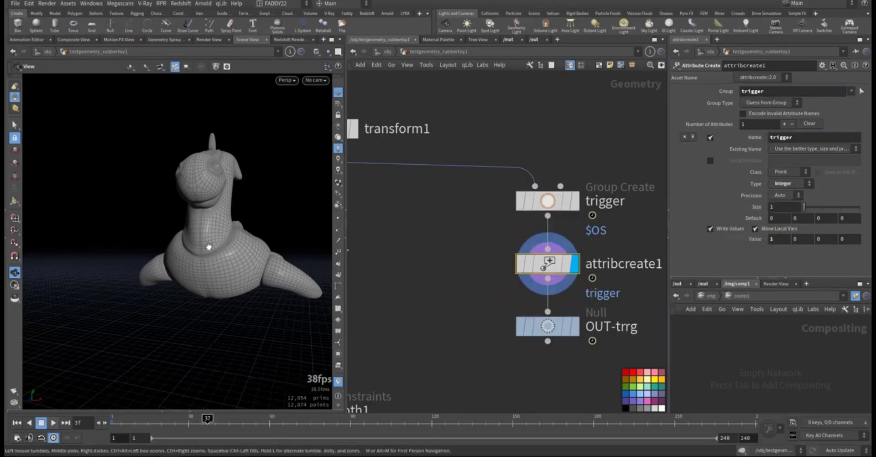
ctrl+shift+click(540, 270)
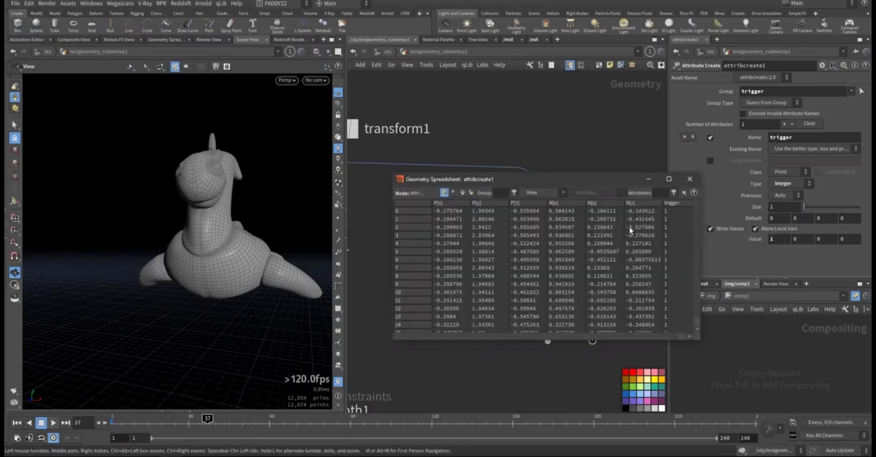
click(671, 245)
drag(700, 321, 777, 315)
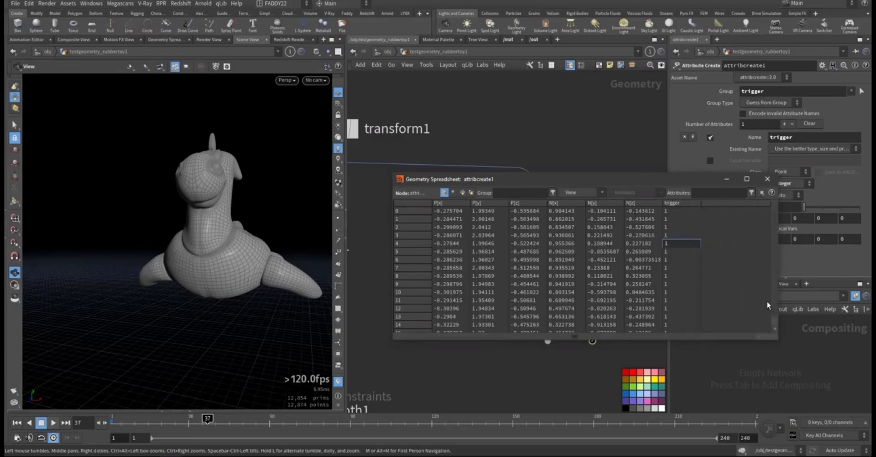
drag(656, 179, 561, 191)
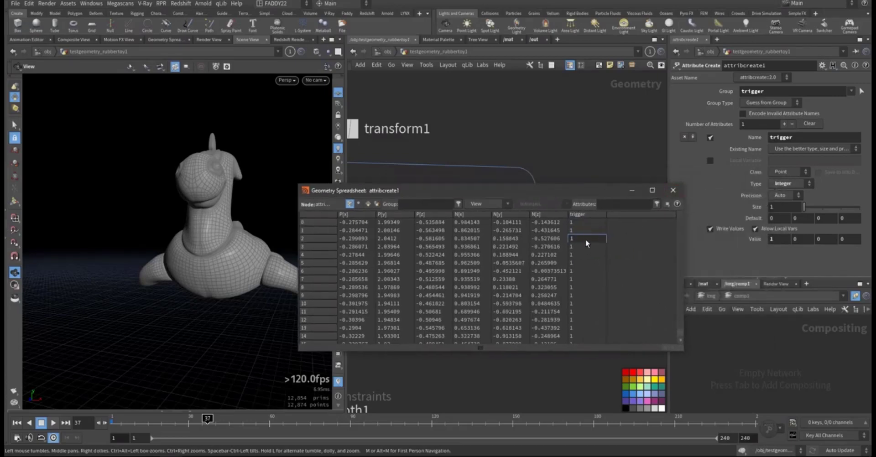
drag(231, 426, 255, 428)
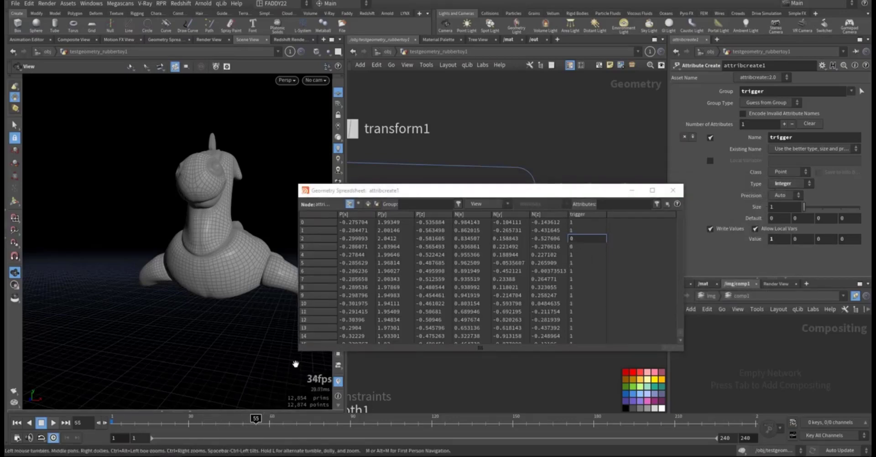
drag(257, 425, 111, 423)
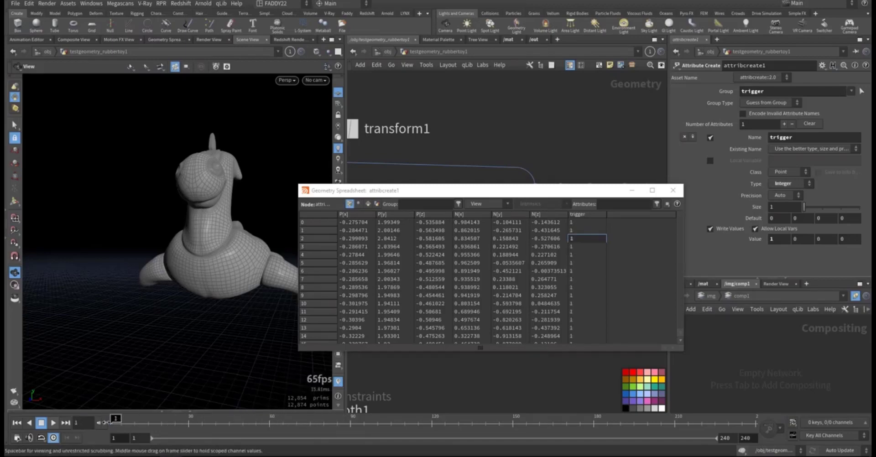
- Close the geometry spreadsheet and select the OUT-trrg null below attribcreate1
click(678, 192)
middle_drag(458, 300, 495, 246)
click(580, 272)
middle_drag(436, 293, 538, 263)
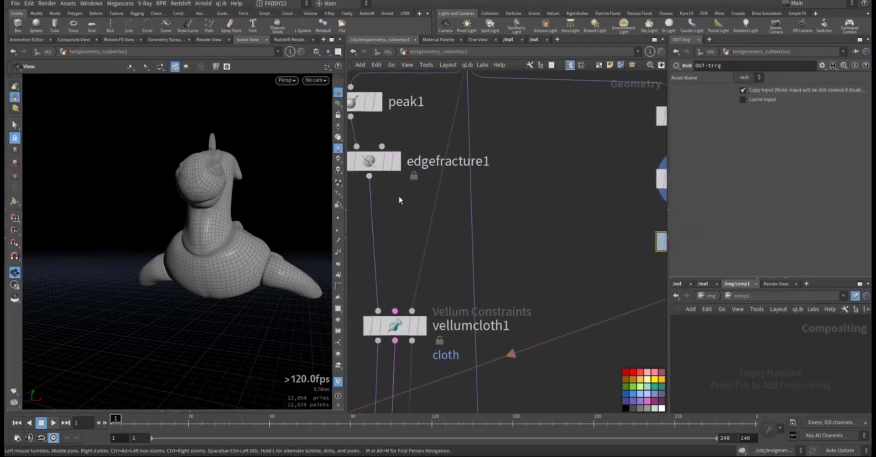
- Select vellumsolver1 below vellumcloth1 and enter its internal forces network
middle_drag(397, 264, 443, 243)
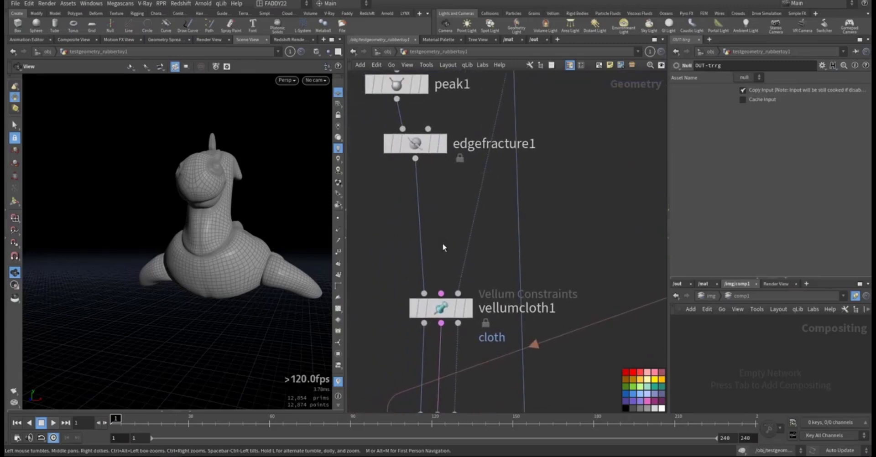
middle_drag(489, 269, 450, 134)
click(395, 289)
mouse_move(397, 290)
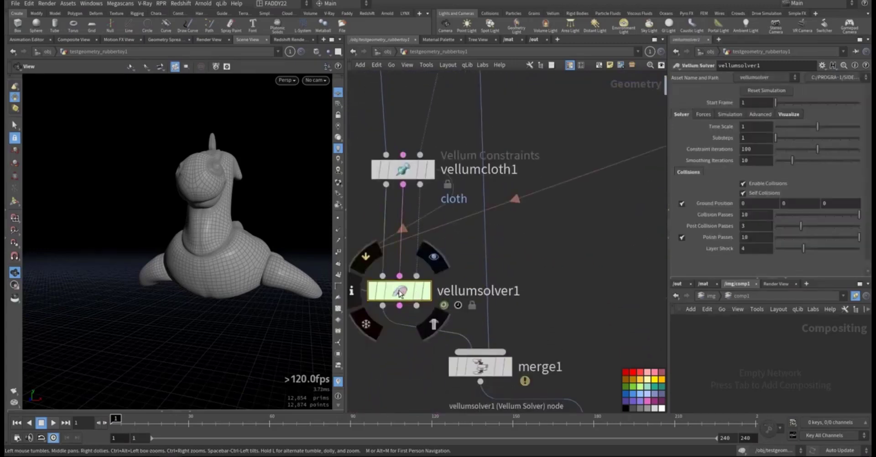
double_click(400, 292)
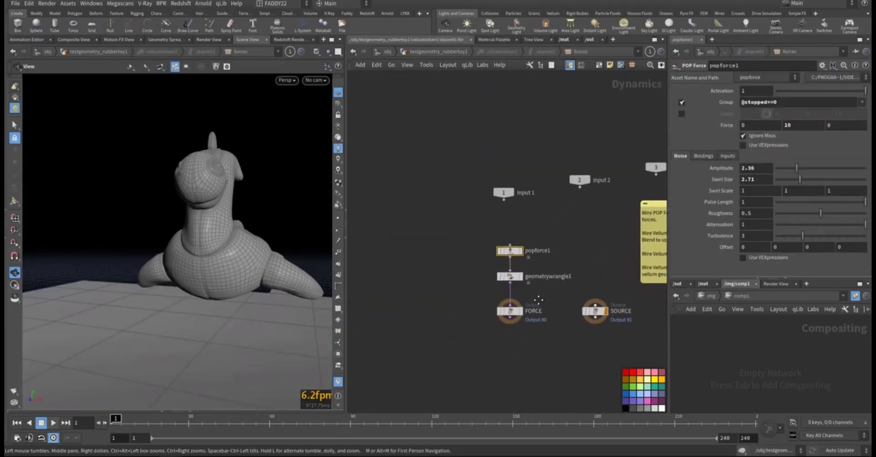
scroll(536, 299, up, 8)
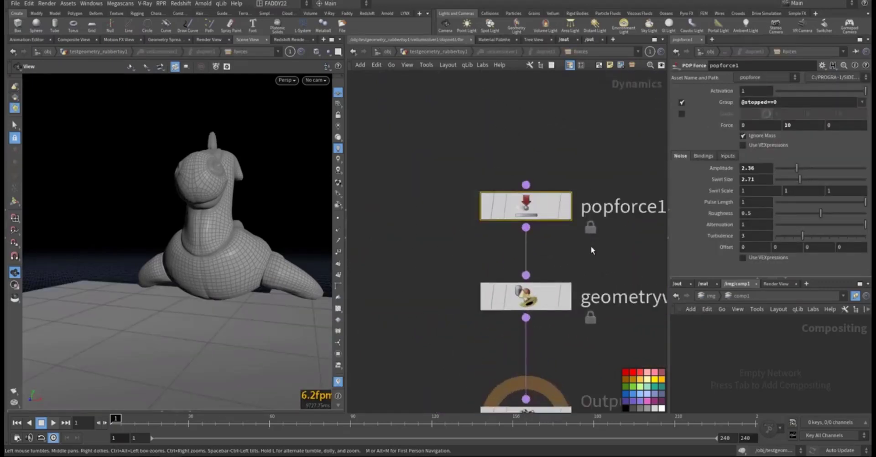
middle_drag(591, 250, 551, 265)
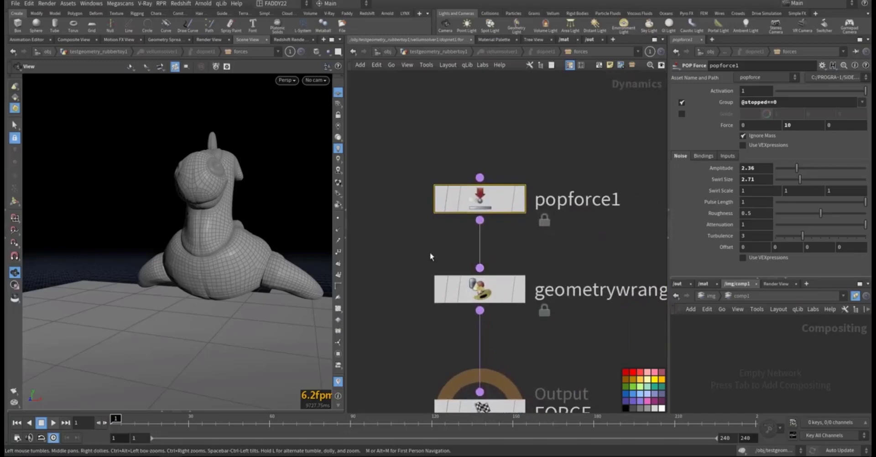
drag(407, 160, 570, 237)
click(779, 102)
drag(759, 102, 771, 102)
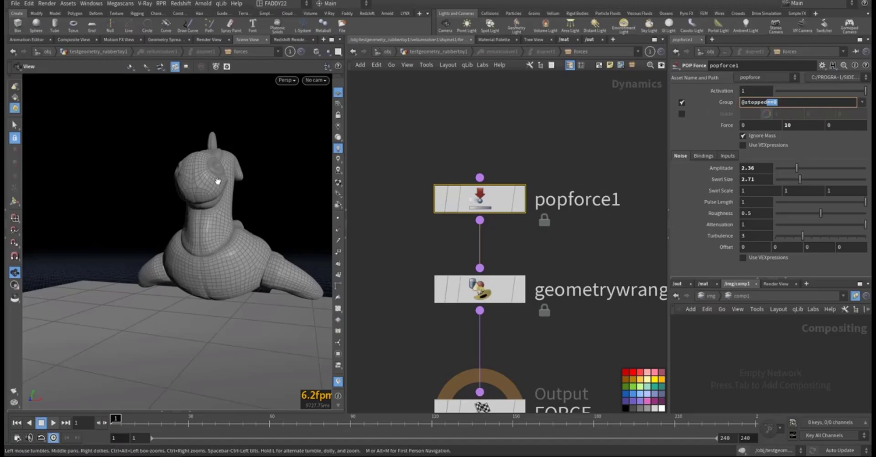
drag(387, 137, 561, 233)
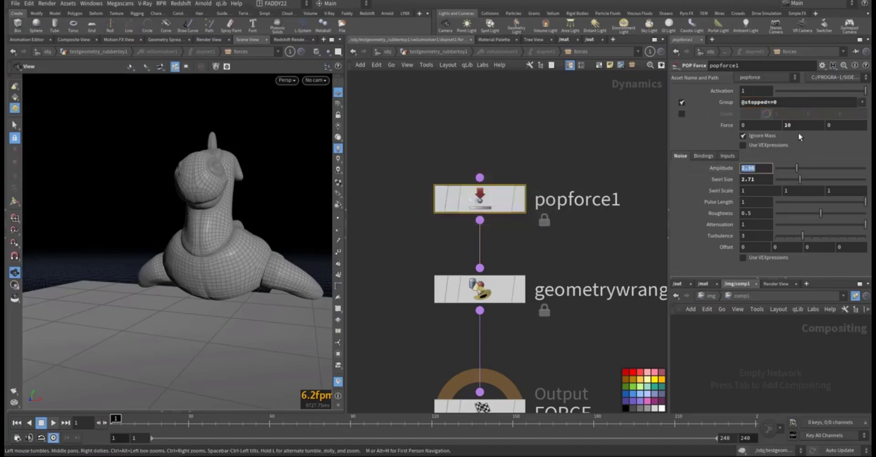
click(788, 125)
click(765, 169)
click(753, 180)
- Select geometrywrangle1 and inspect the SOP path assigned to its first input
middle_drag(564, 252, 554, 178)
drag(564, 181, 411, 255)
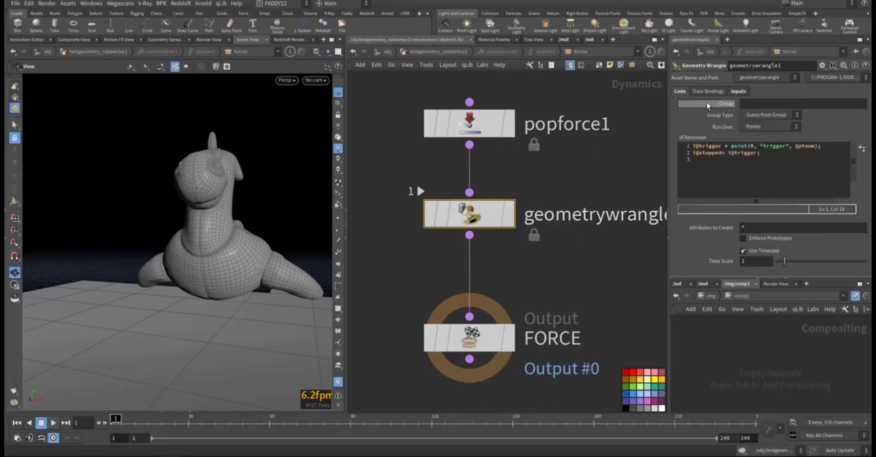
click(744, 92)
drag(789, 116, 847, 115)
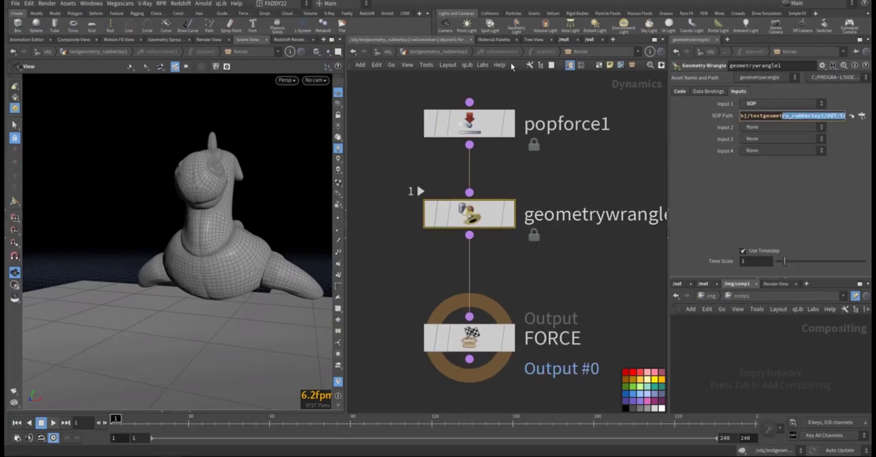
- Show the testgeometry_rubbertoy1 network in the compositing pane, select OUT-trrg, and compare it with geometrywrangle1's SOP path
click(712, 296)
click(711, 297)
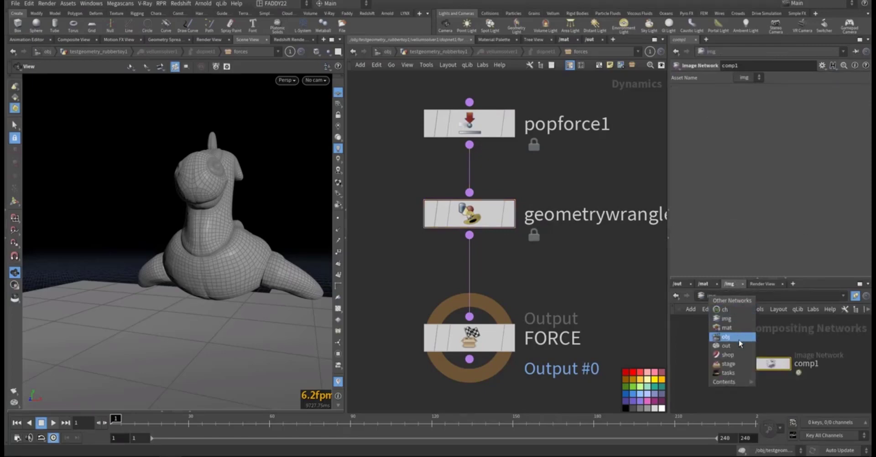
click(739, 338)
double_click(777, 364)
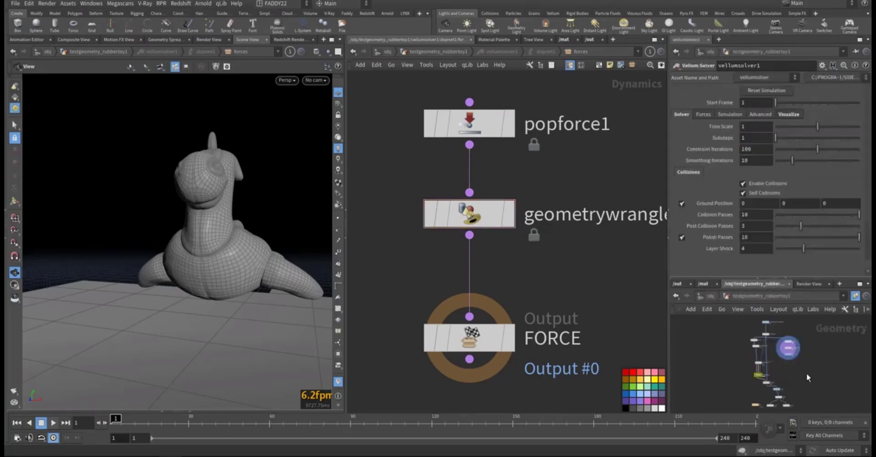
scroll(770, 343, up, 5)
drag(809, 352, 806, 371)
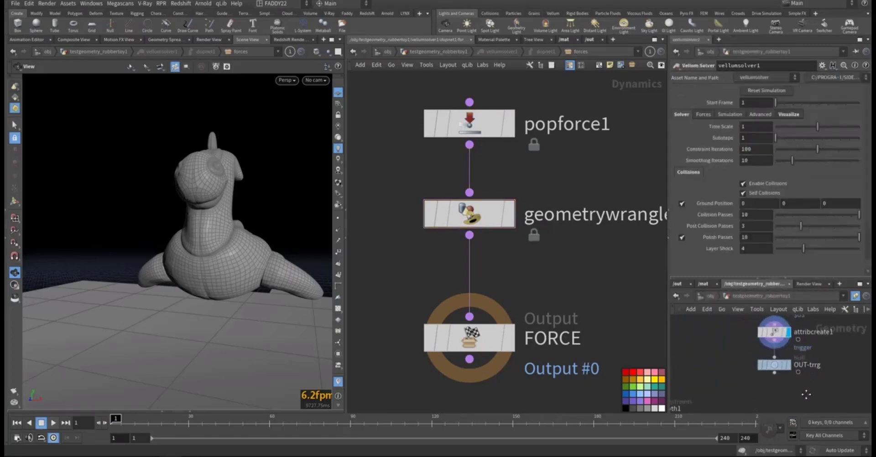
scroll(806, 393, up, 3)
click(746, 344)
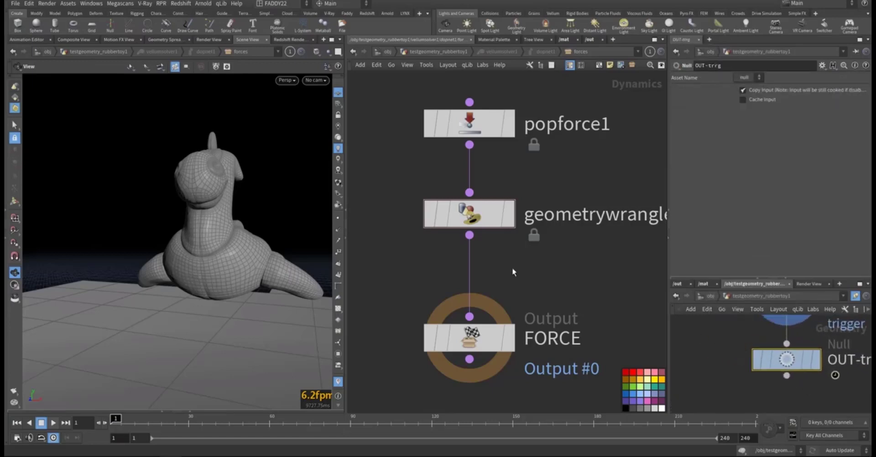
click(500, 214)
drag(769, 117, 845, 117)
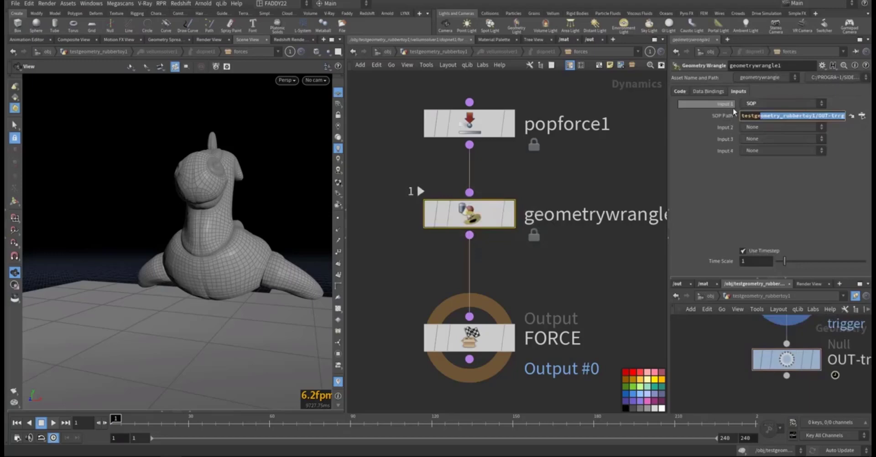
- Review geometrywrangle1's VEX code that reads the trigger point attribute from input 0 and assigns it to stopped
click(680, 92)
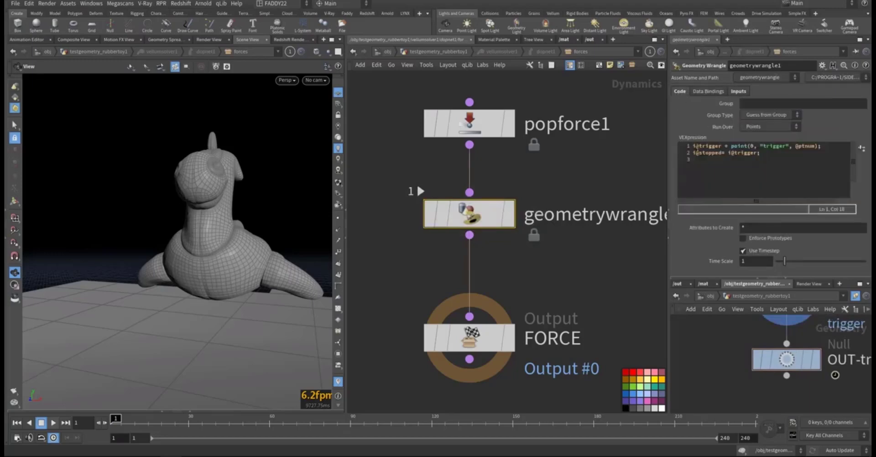
click(694, 146)
text(i)
drag(721, 146, 706, 146)
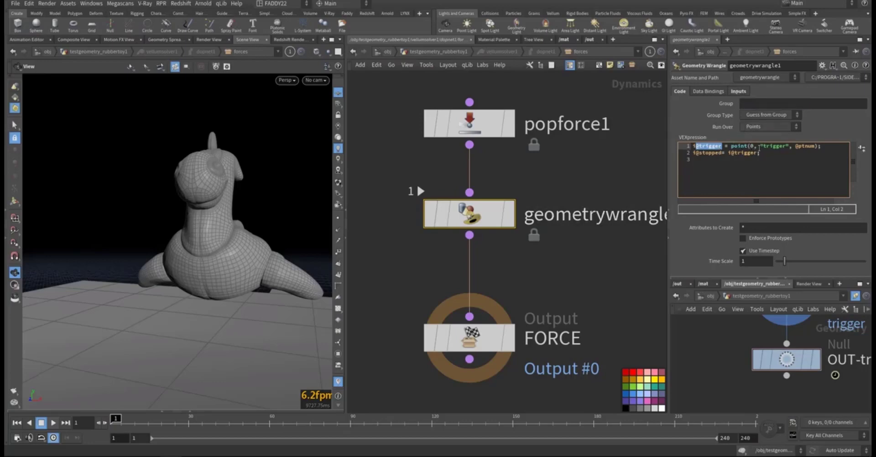
drag(760, 146, 778, 147)
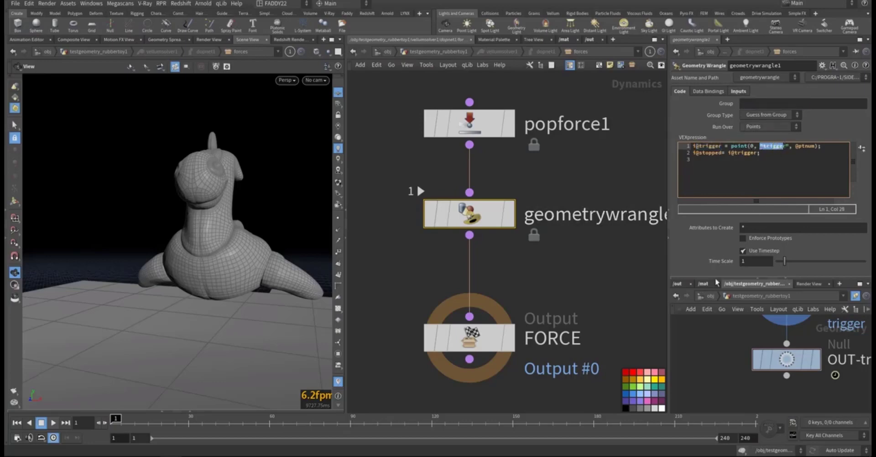
middle_drag(704, 314, 703, 386)
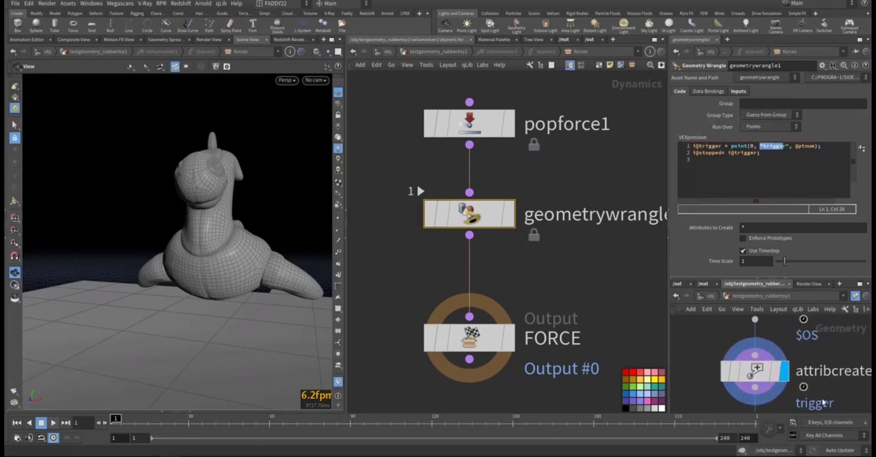
drag(796, 146, 813, 147)
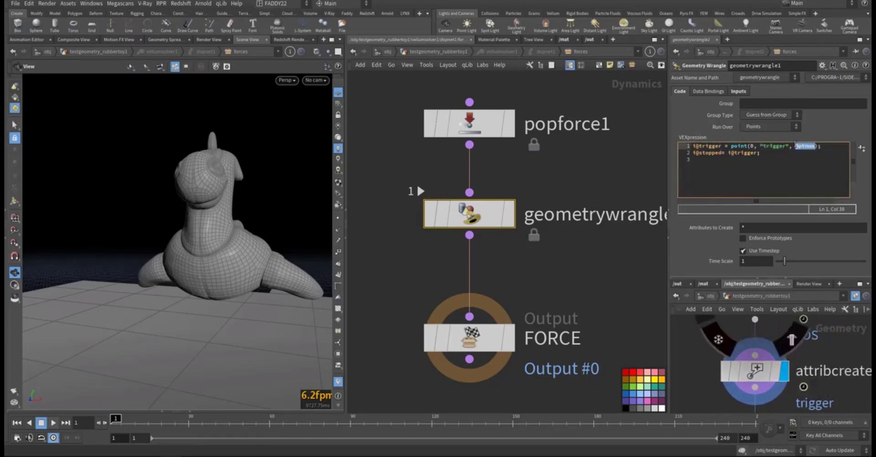
drag(722, 146, 705, 146)
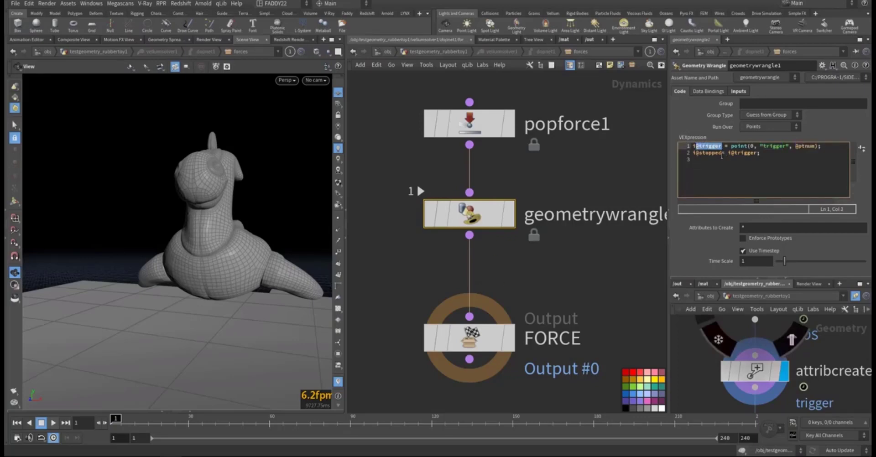
drag(723, 153, 716, 153)
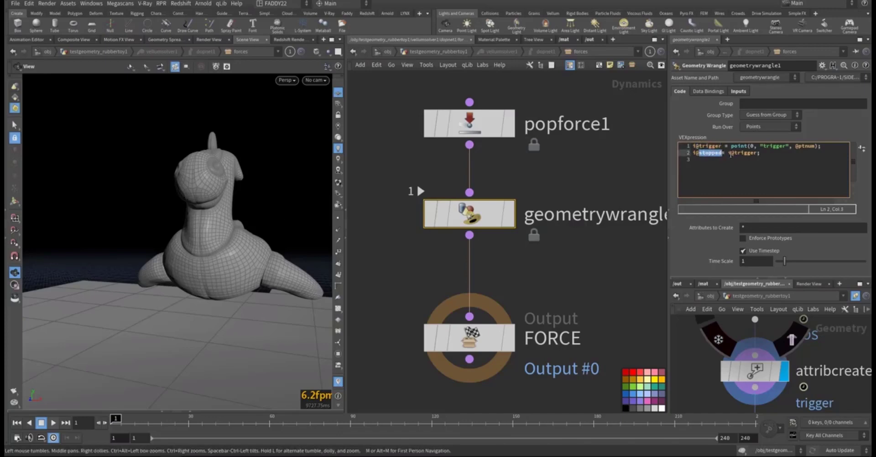
drag(734, 153, 744, 153)
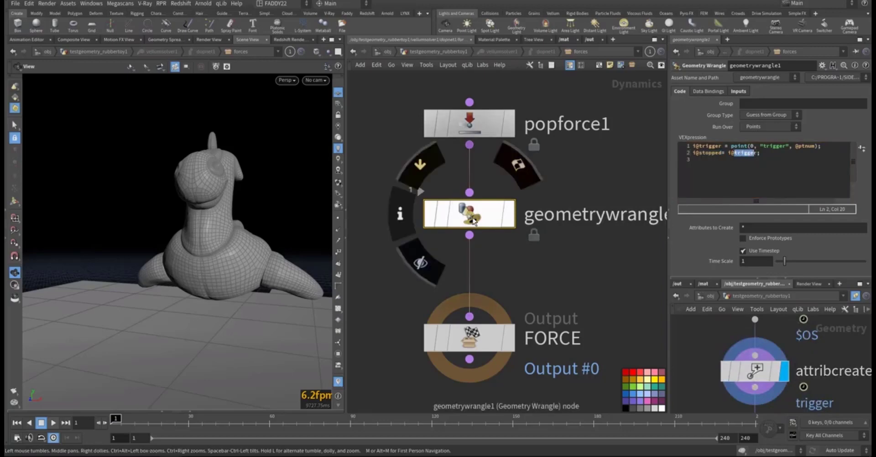
- Open the geometry spreadsheet for dopnet1 and inspect the trigger attribute values at frame 1
key(alt+Tab)
drag(646, 287, 535, 177)
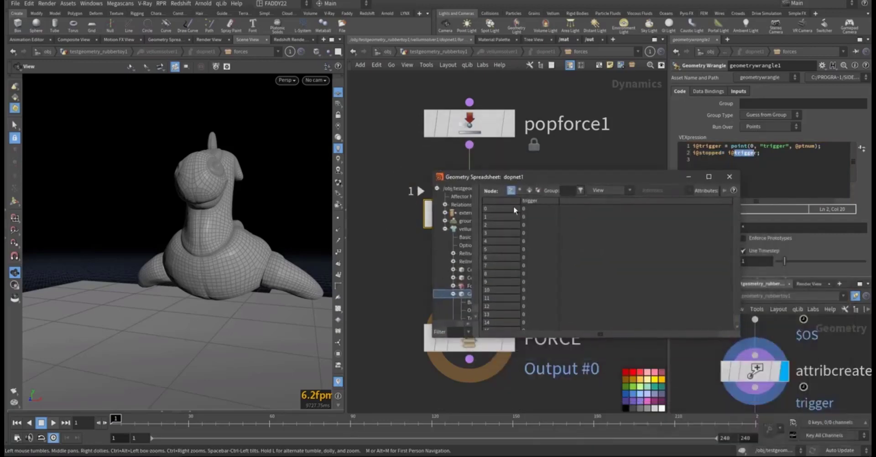
click(116, 419)
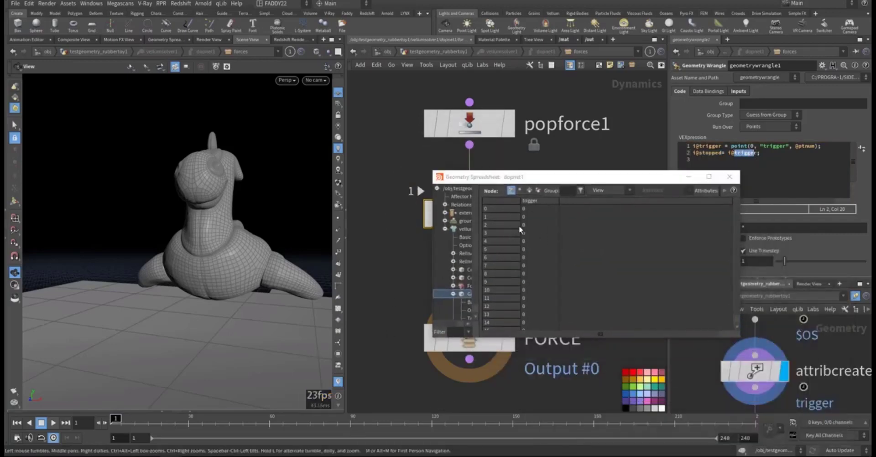
- Sort dopnet1's point data by the trigger attribute and advance to frame 3 to examine how its values change
click(539, 200)
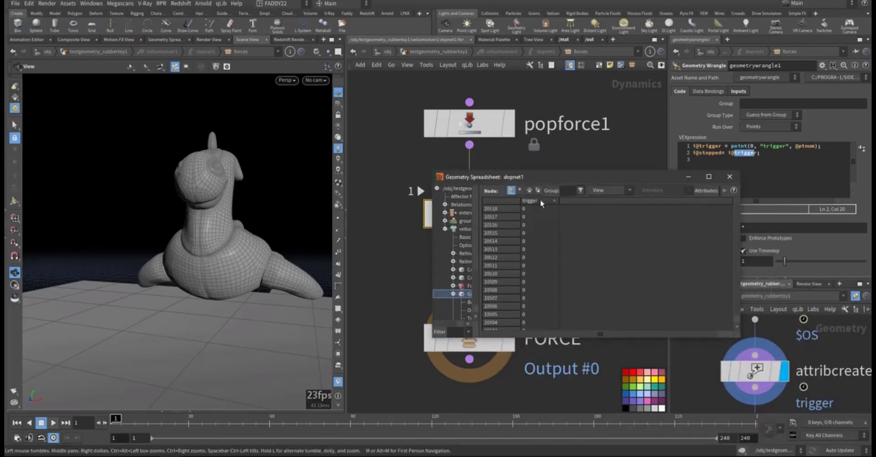
click(107, 423)
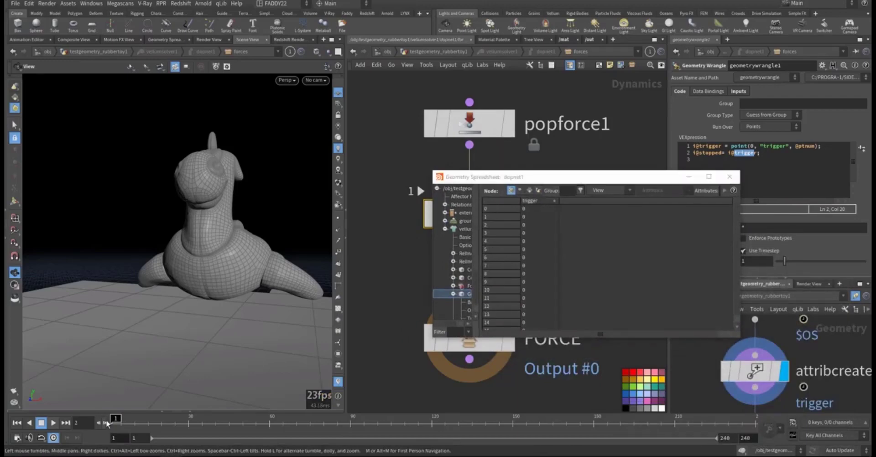
click(104, 424)
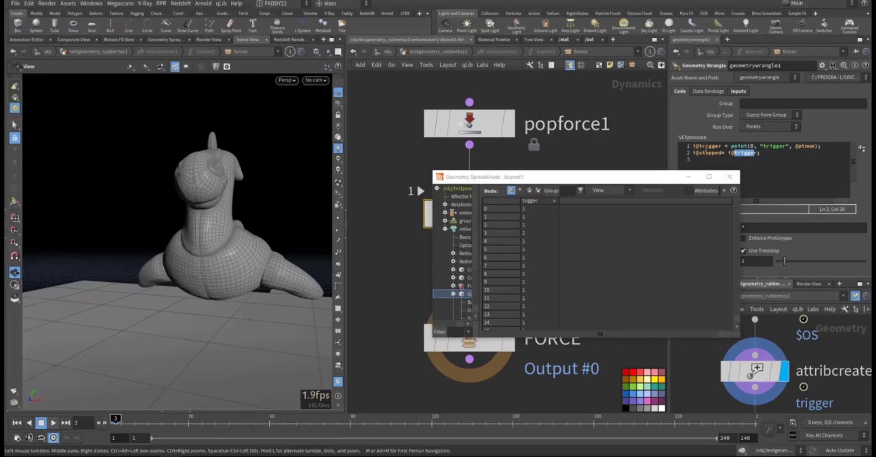
- Compare geometrywrangle1's trigger and stopped assignments with the trigger column in the geometry spreadsheet at frame 3
drag(720, 146, 704, 146)
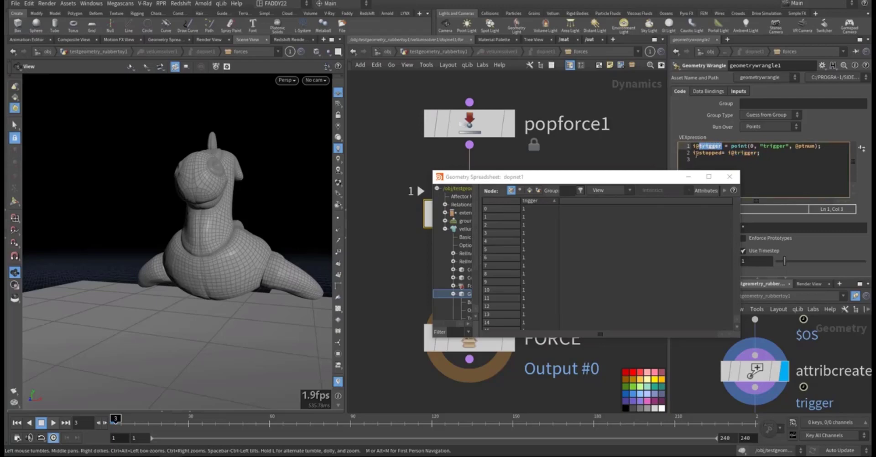
click(699, 154)
text(d)
click(735, 153)
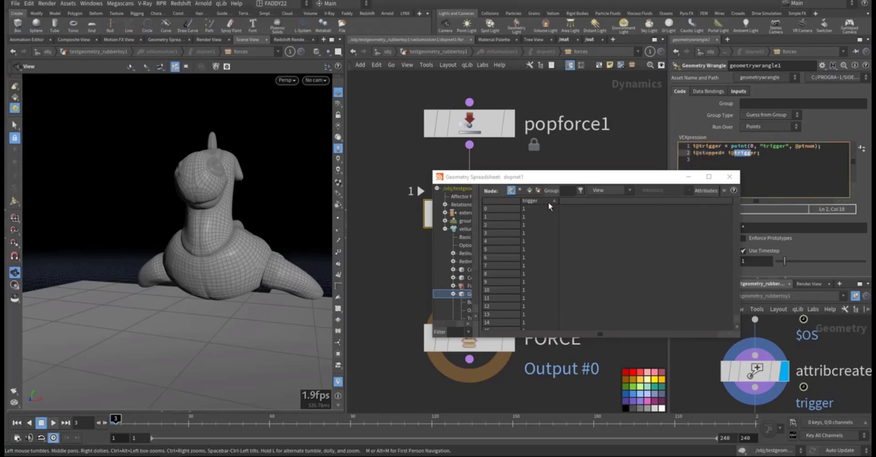
click(546, 200)
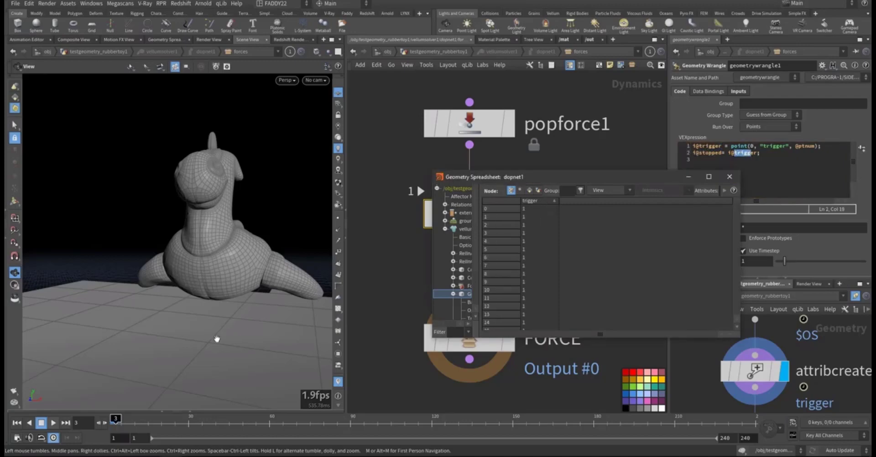
drag(216, 172, 199, 176)
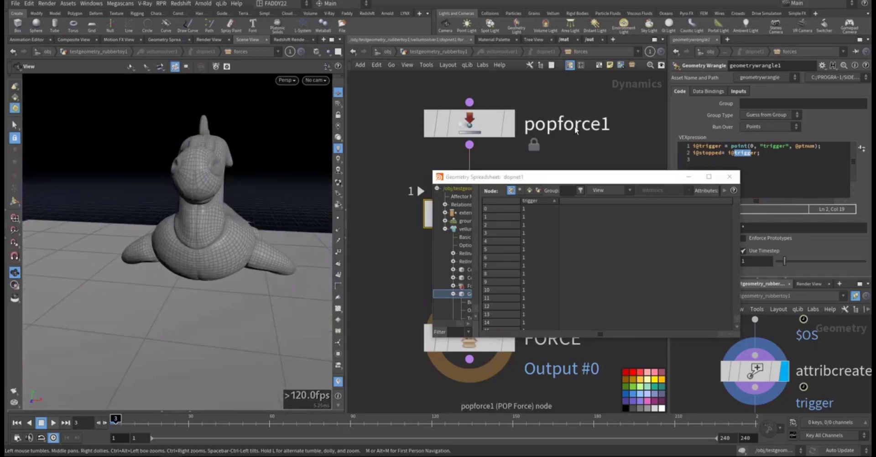
click(461, 124)
click(53, 423)
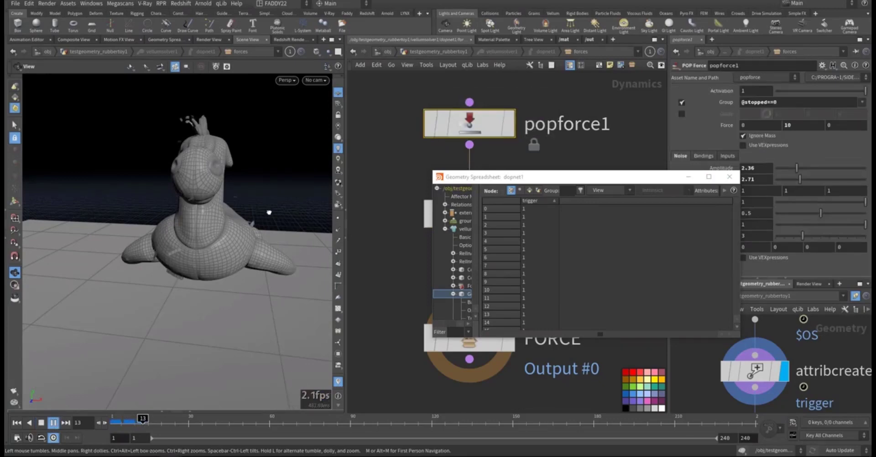
drag(268, 211, 229, 236)
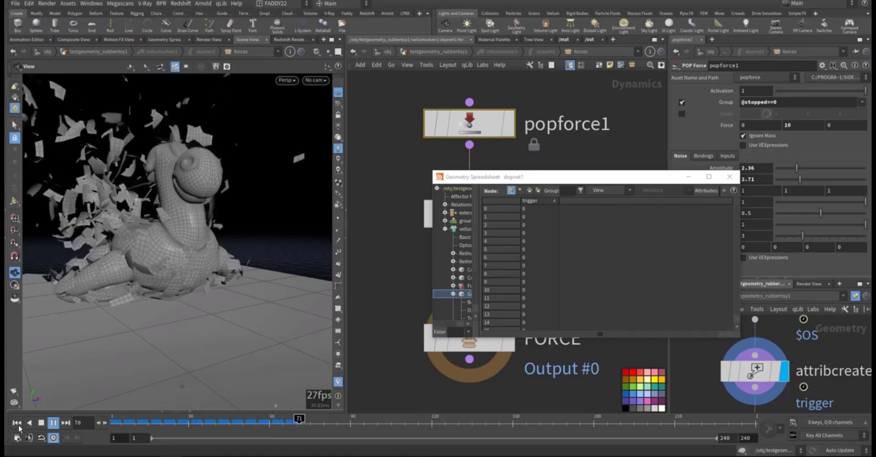
click(18, 424)
click(53, 423)
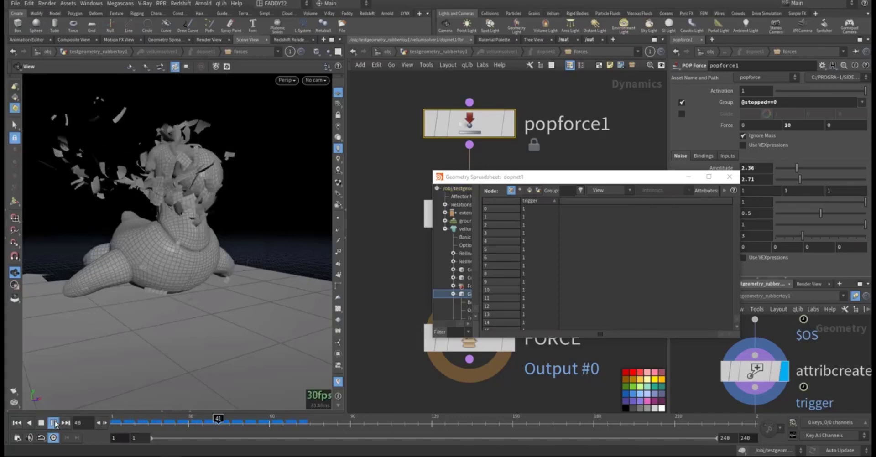
click(53, 423)
- Close the geometry spreadsheet and replay the simulation from frame 1 in a widened viewport
click(729, 177)
drag(347, 205, 504, 205)
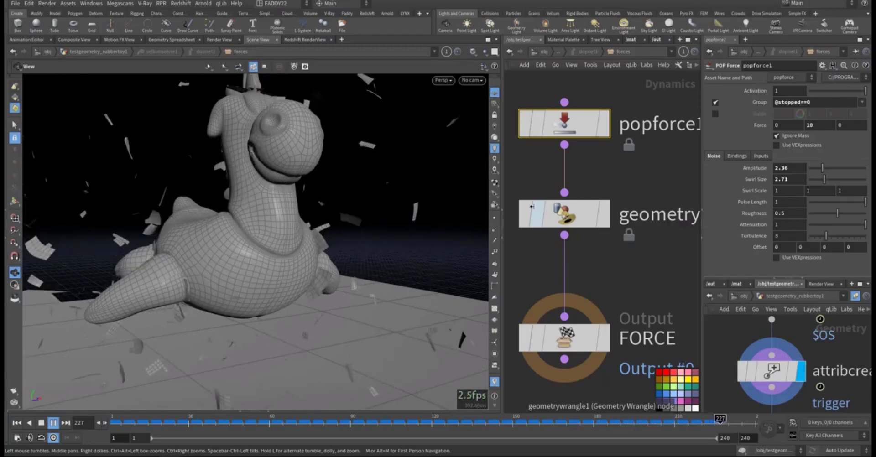
key(ctrl+Up)
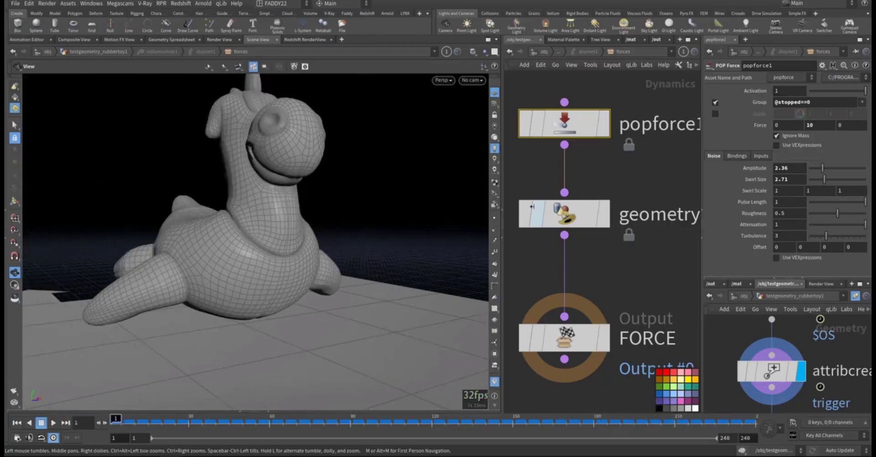
click(53, 423)
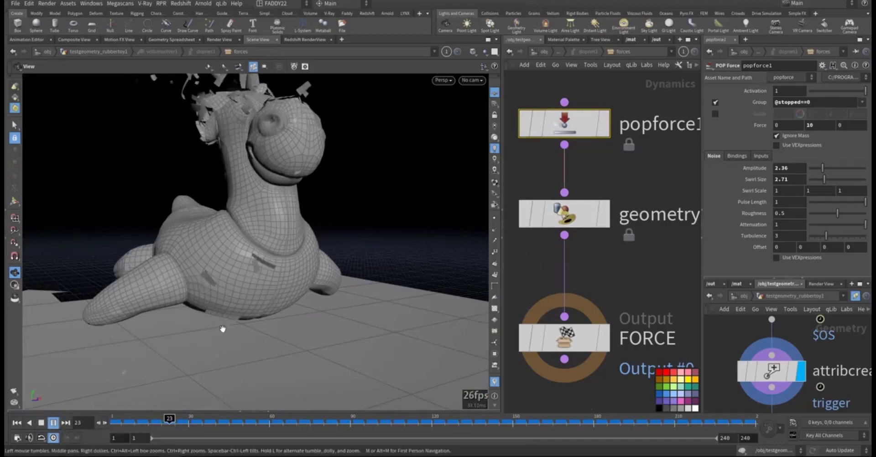
drag(221, 328, 165, 346)
click(17, 423)
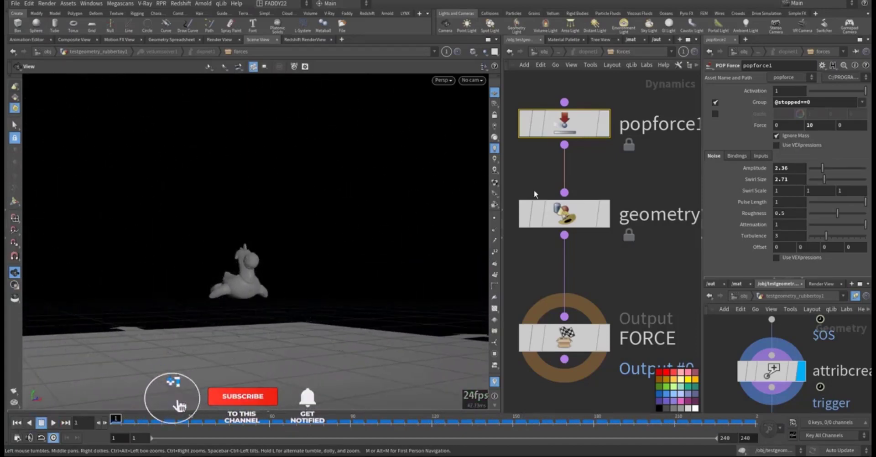
- Return to the testgeometry_rubbertoy1 network and display the merge1 node's combined geometry
click(539, 51)
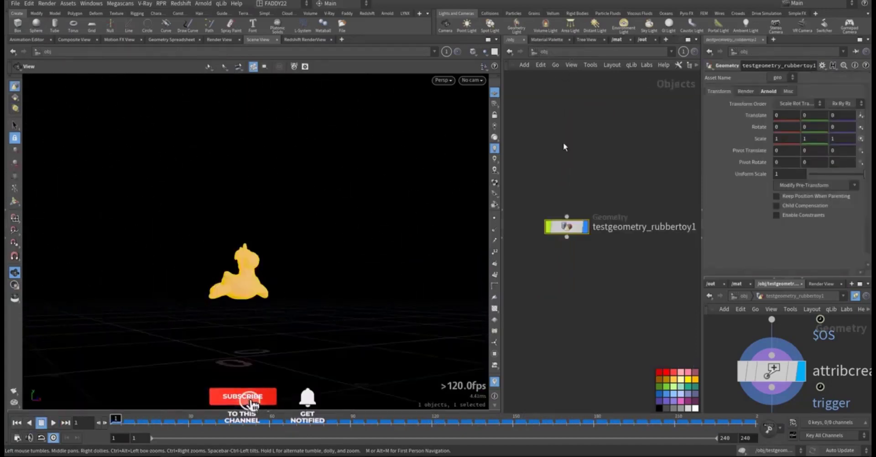
double_click(569, 220)
middle_drag(622, 262, 594, 179)
click(574, 234)
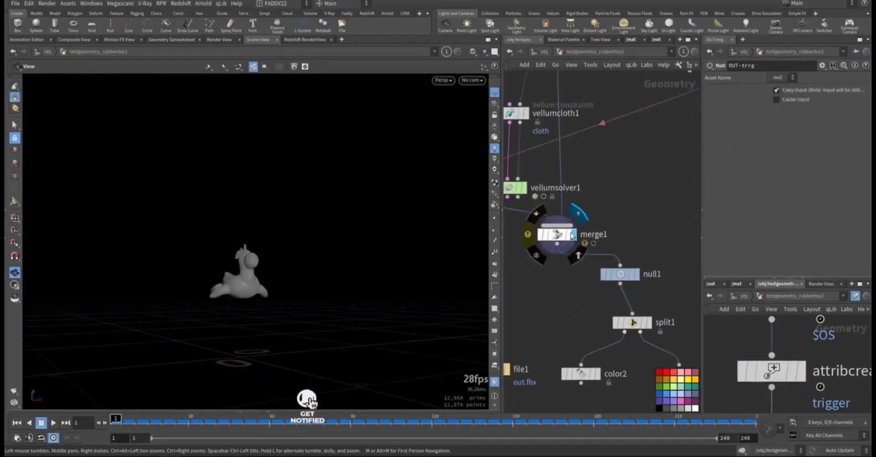
right_drag(379, 272, 213, 329)
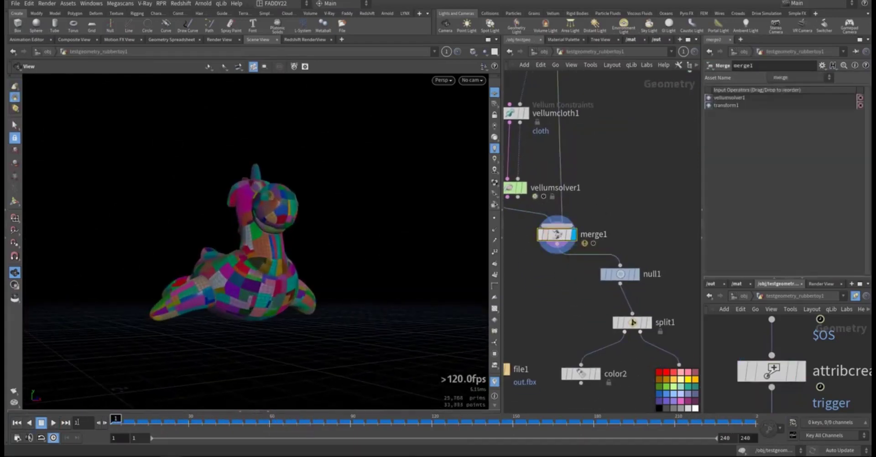
- Play the merged simulation to examine the scattering fragments around the toy, stopping at frame 135
click(53, 423)
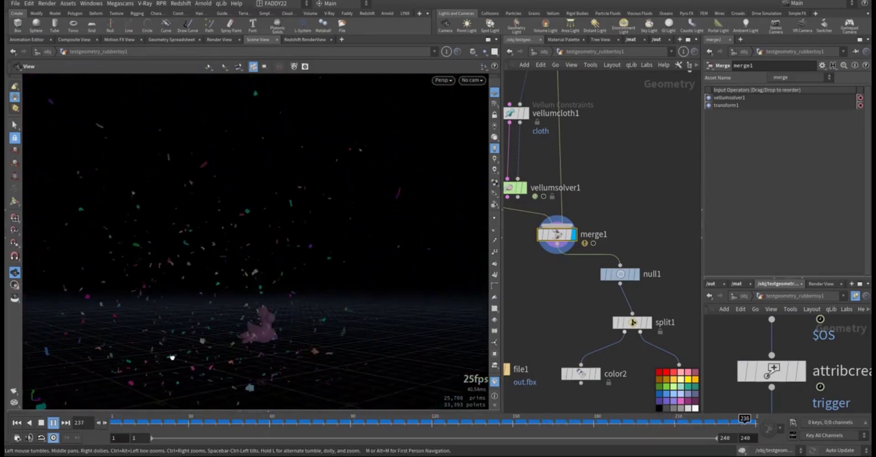
drag(218, 354, 241, 306)
right_drag(241, 307, 299, 297)
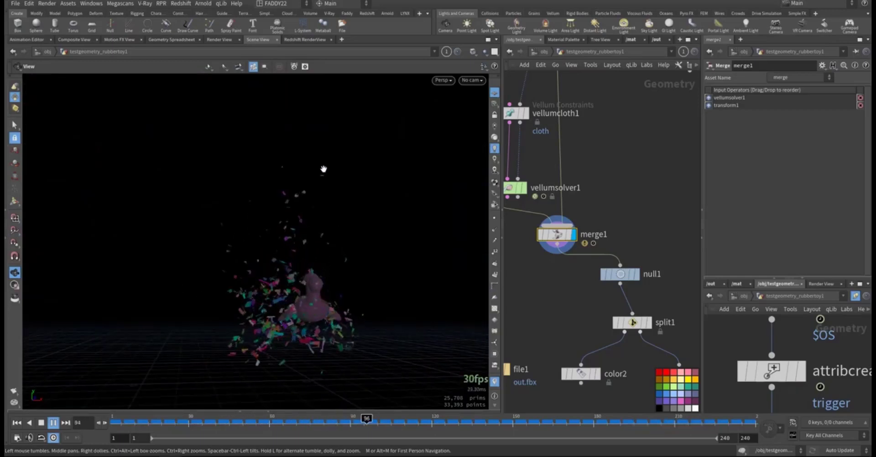
click(41, 422)
- Display null1, split1, color2 and color1 in turn to examine how the vellumobject1 group separates the fragments from the toy
middle_drag(600, 303, 584, 262)
click(604, 233)
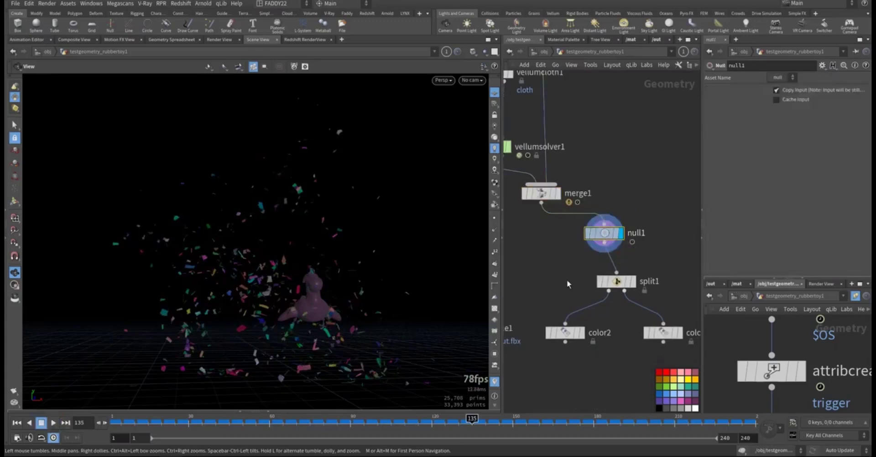
middle_drag(631, 284, 603, 237)
click(600, 235)
middle_drag(551, 286, 593, 260)
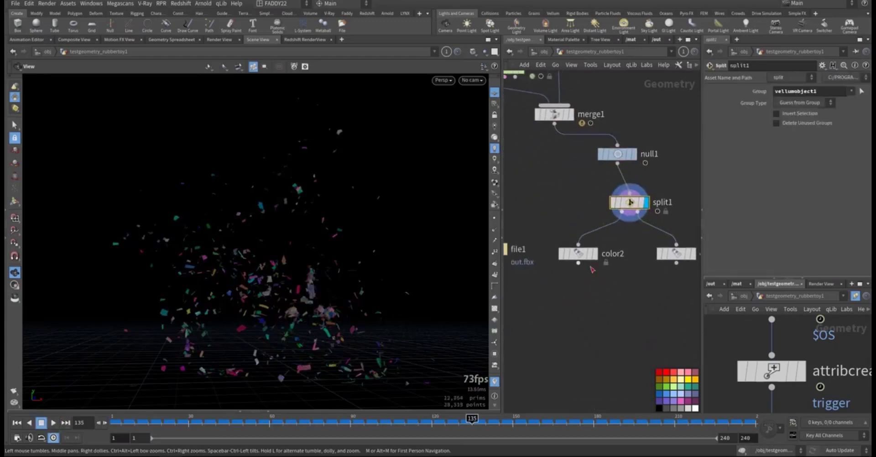
click(594, 259)
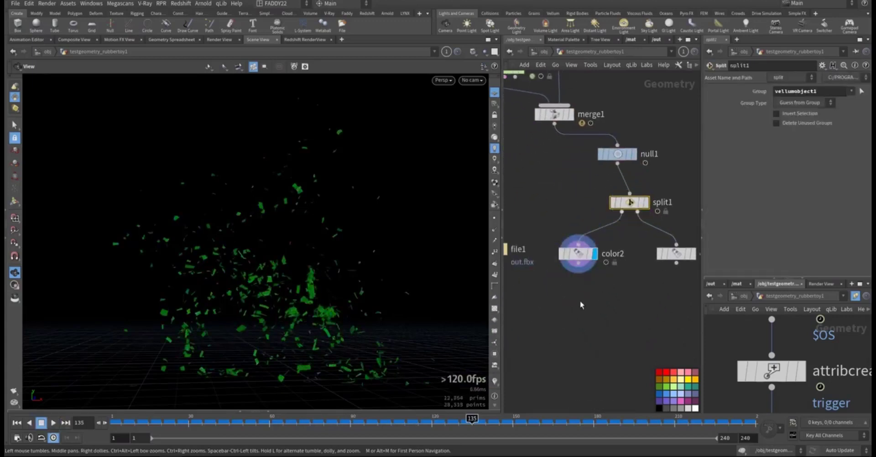
click(694, 257)
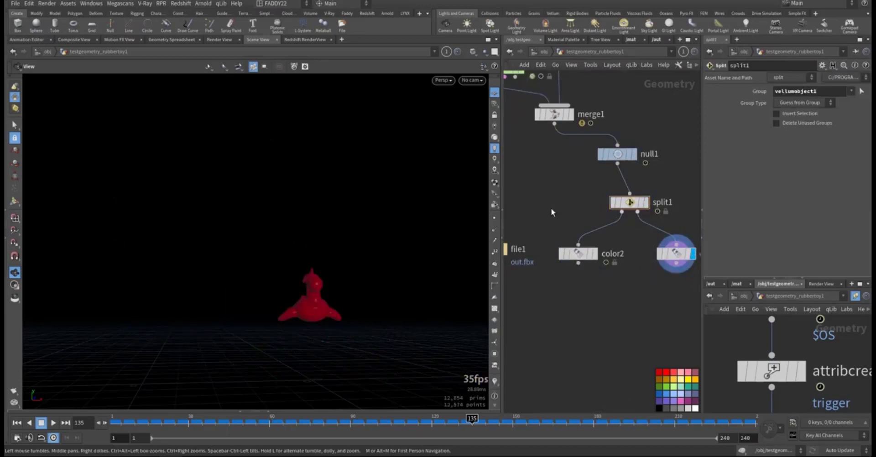
- Display the green color2 fragments and review the Alembic export options without exporting
middle_drag(551, 207, 585, 210)
click(613, 252)
click(634, 252)
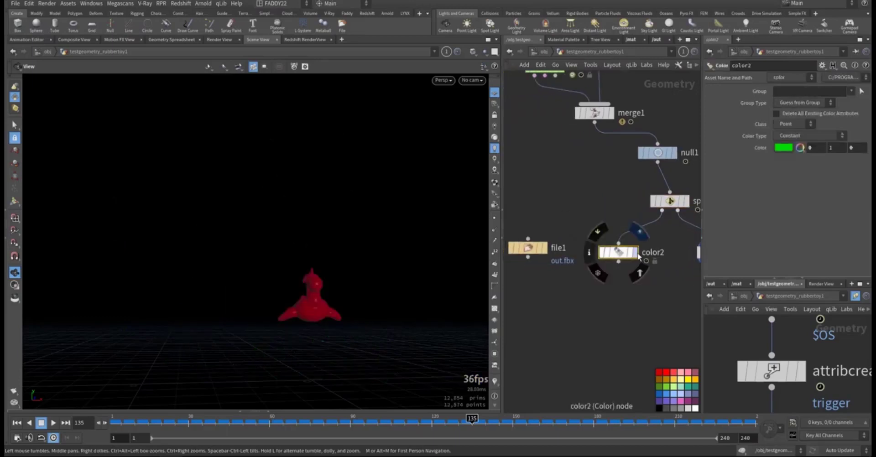
click(15, 4)
mouse_move(52, 179)
click(118, 181)
drag(374, 216, 492, 187)
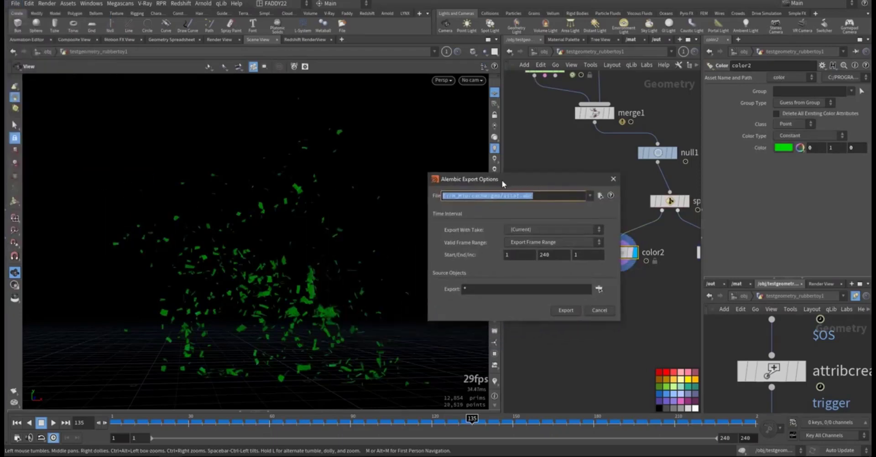
click(521, 254)
click(605, 310)
- Display the red color1 branch containing the solid toy as the geometry for a separate Alembic export
click(583, 247)
click(610, 226)
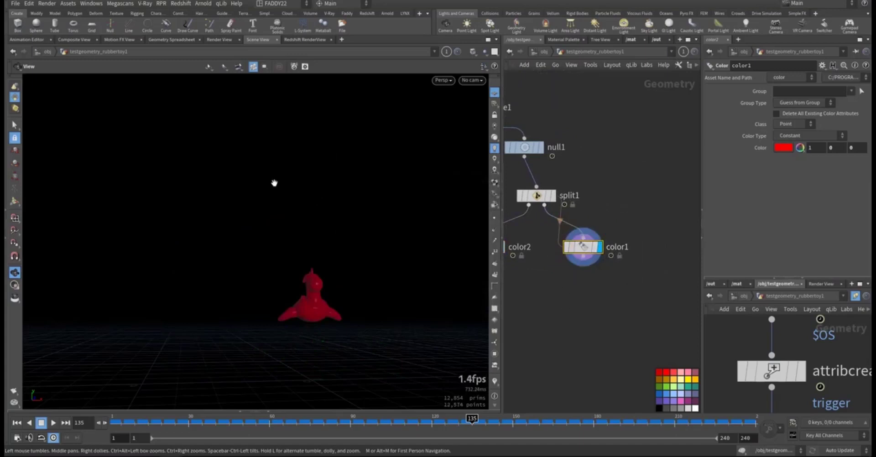
click(17, 4)
click(533, 285)
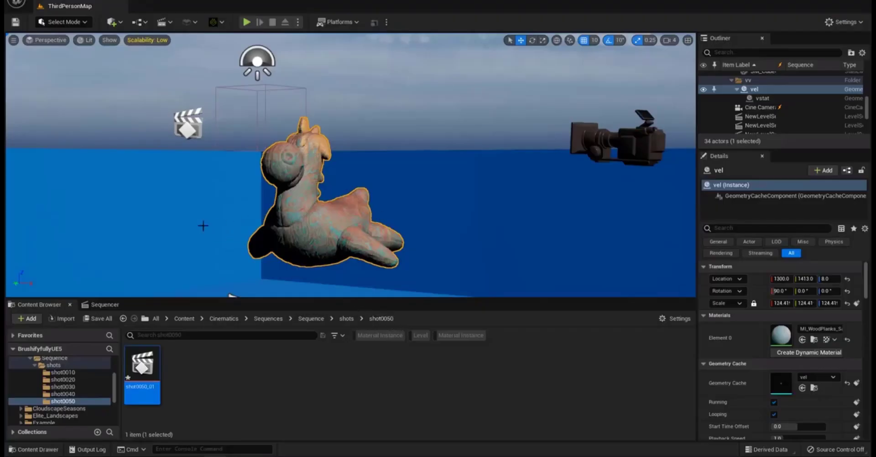
- Switch to Unreal Engine and examine the vel geometry cache actor from the front in the level viewport
alt+drag(201, 216, 283, 219)
scroll(64, 366, up, 5)
scroll(80, 366, down, 5)
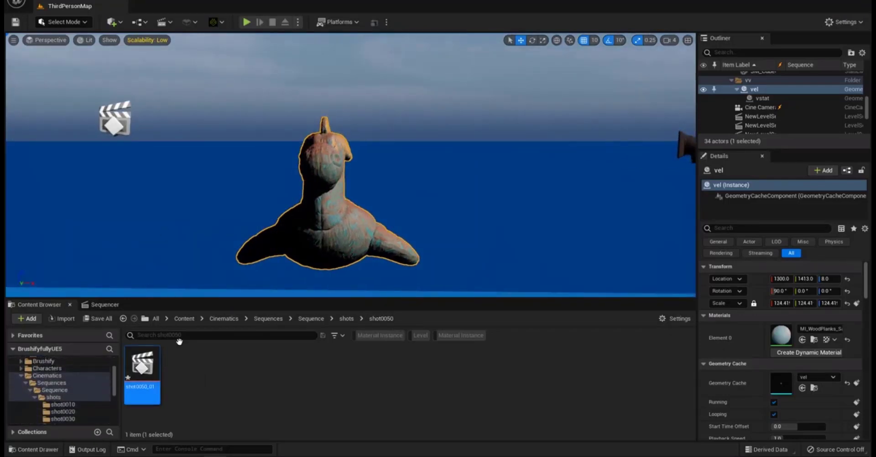
- Show the project's root Content folder and select the geometry cache component of the vel actor
click(157, 321)
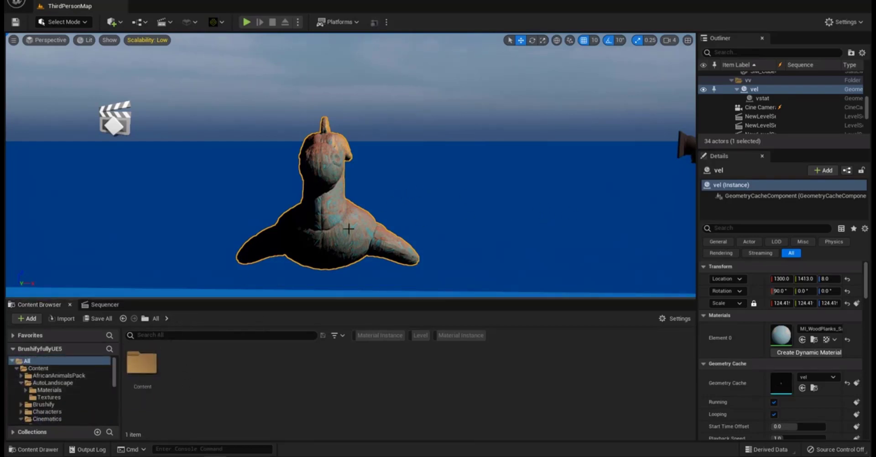
click(346, 231)
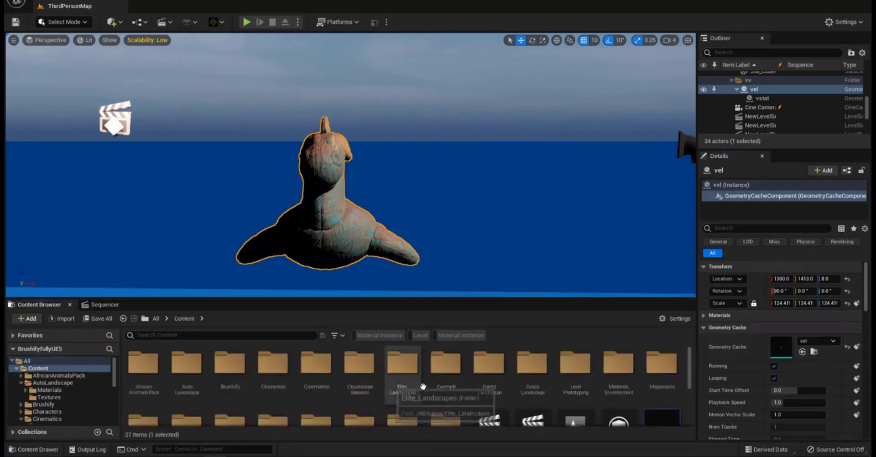
click(557, 409)
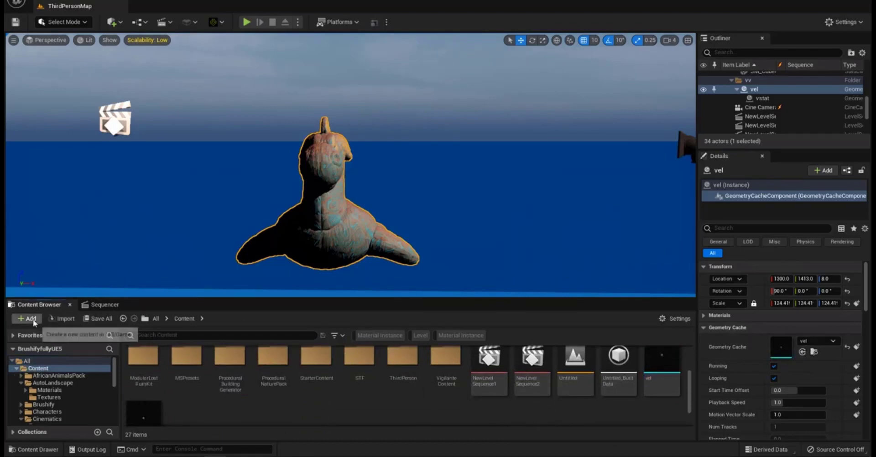
click(31, 319)
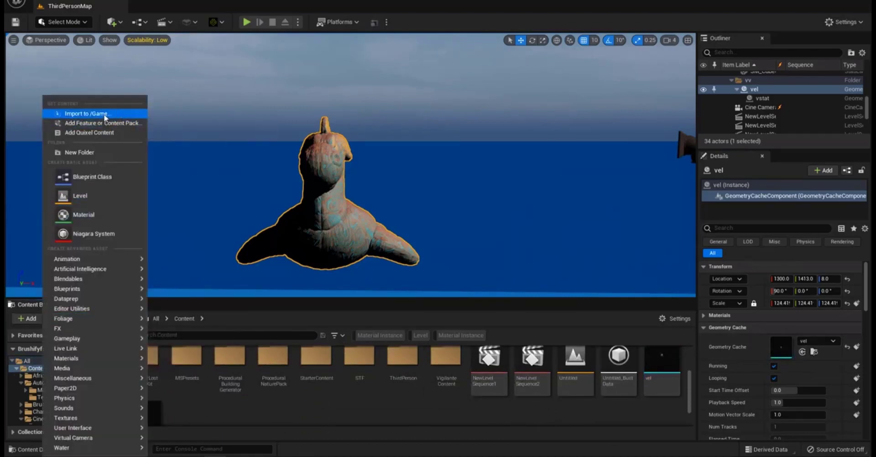
click(105, 115)
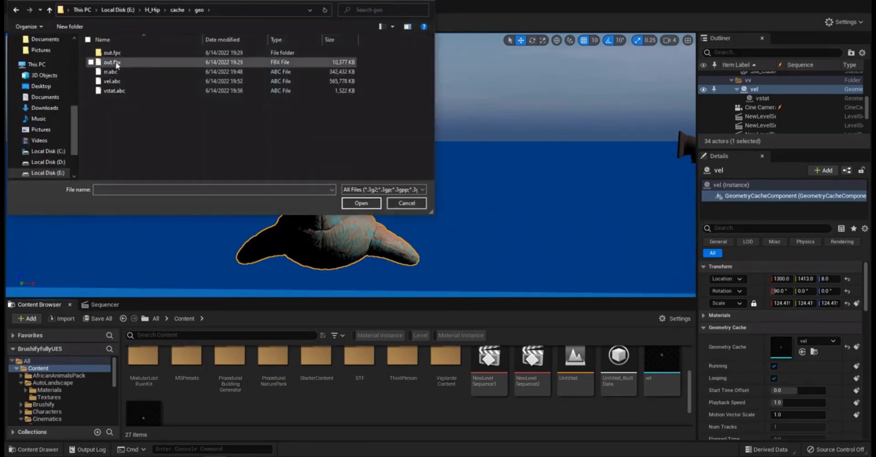
click(112, 62)
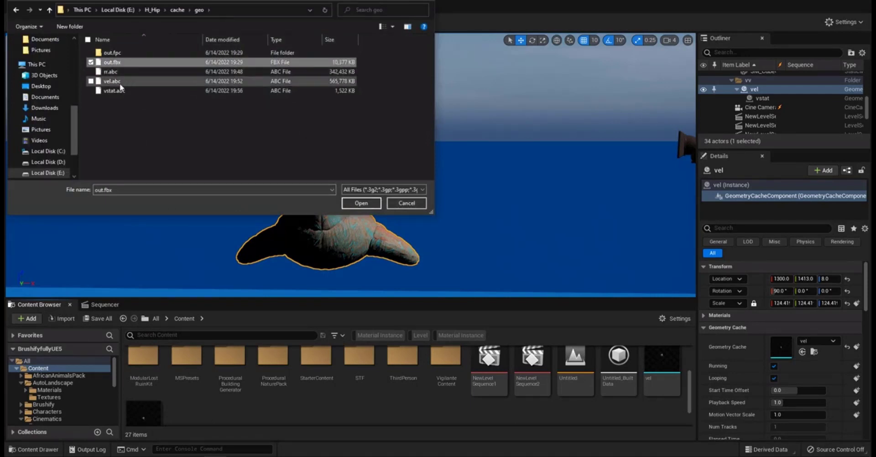
click(120, 83)
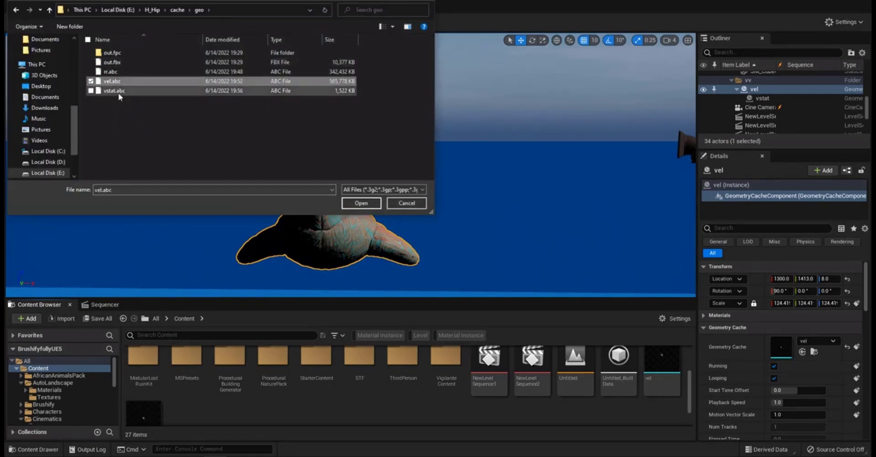
click(118, 92)
click(127, 83)
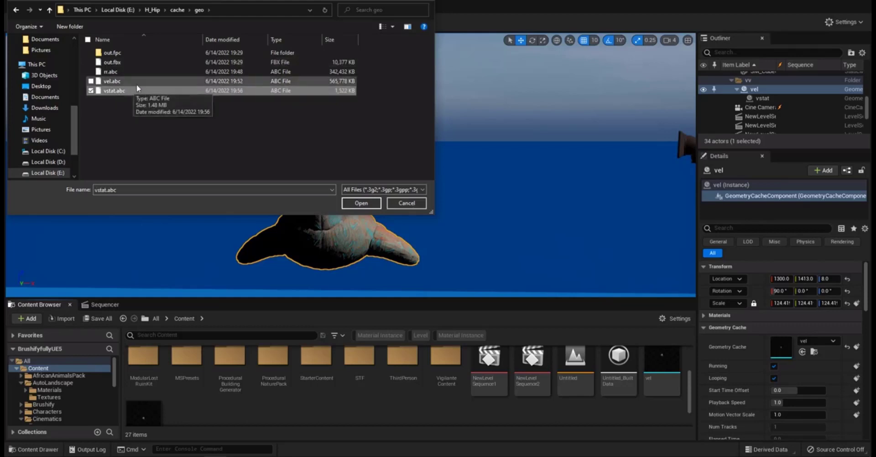
click(360, 203)
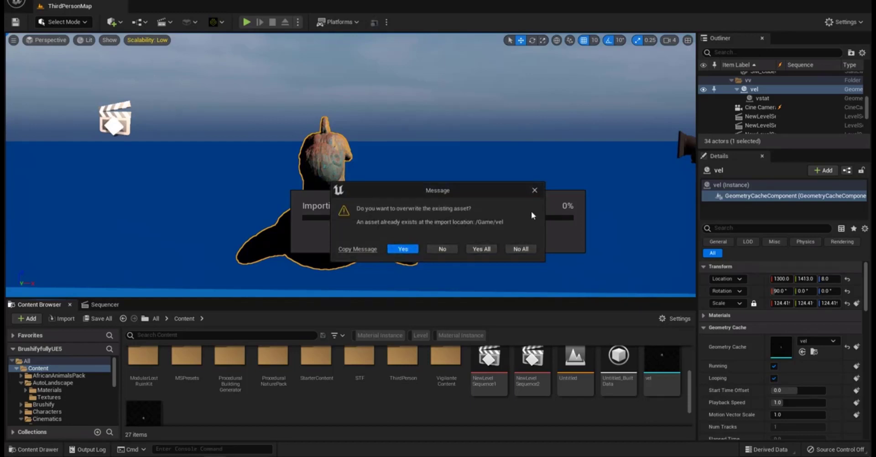
click(522, 249)
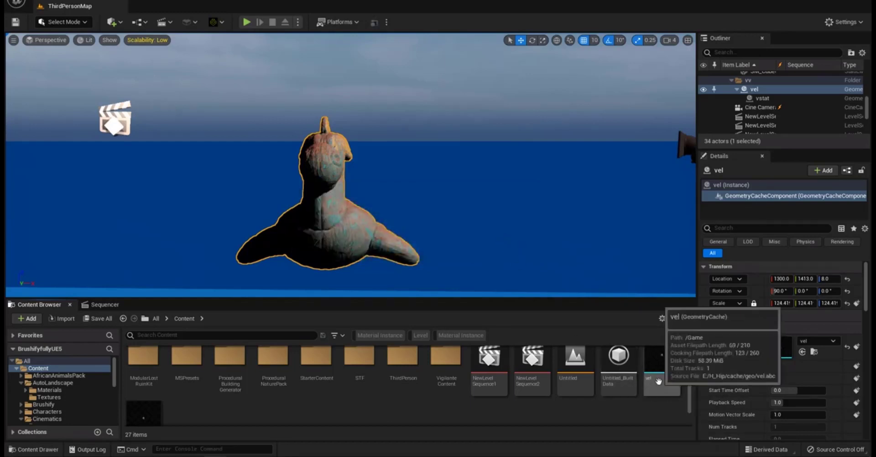
- Rename the vel geometry cache asset in the Content folder as velorg and save
click(658, 388)
right_click(658, 388)
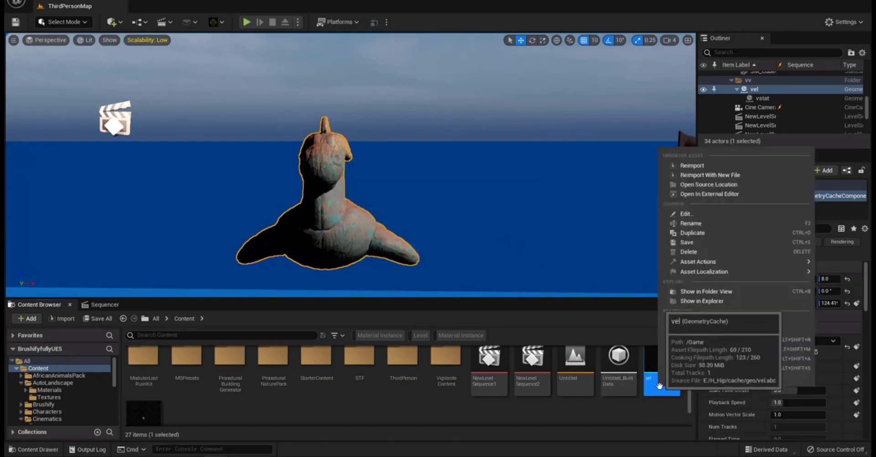
click(651, 364)
scroll(651, 362, up, 2)
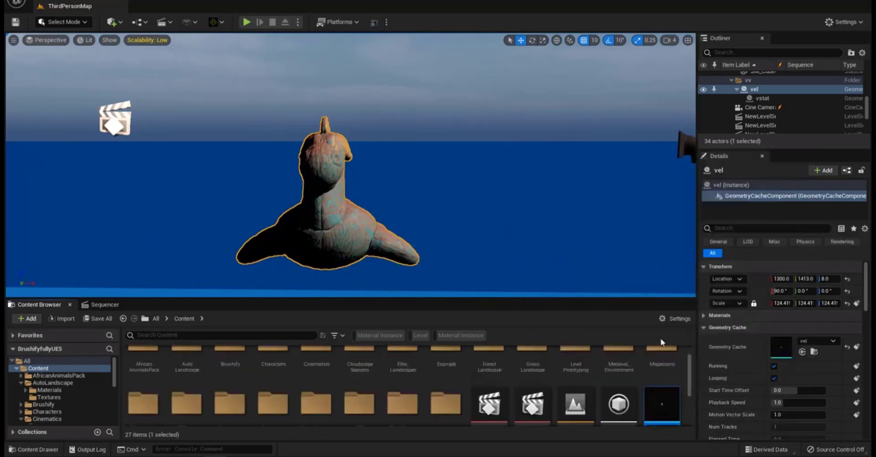
key(F2)
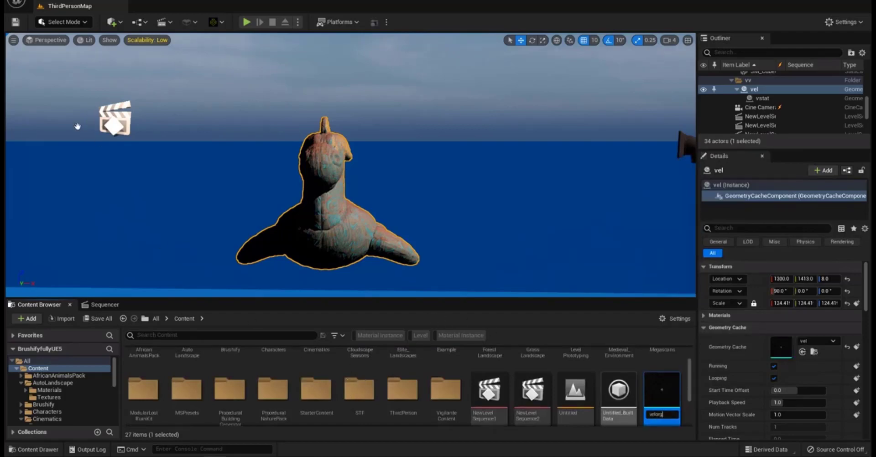
key(ctrl+s)
- Try to import vel.abc into the Content folder with the import type Geometry Cache
click(25, 320)
click(86, 113)
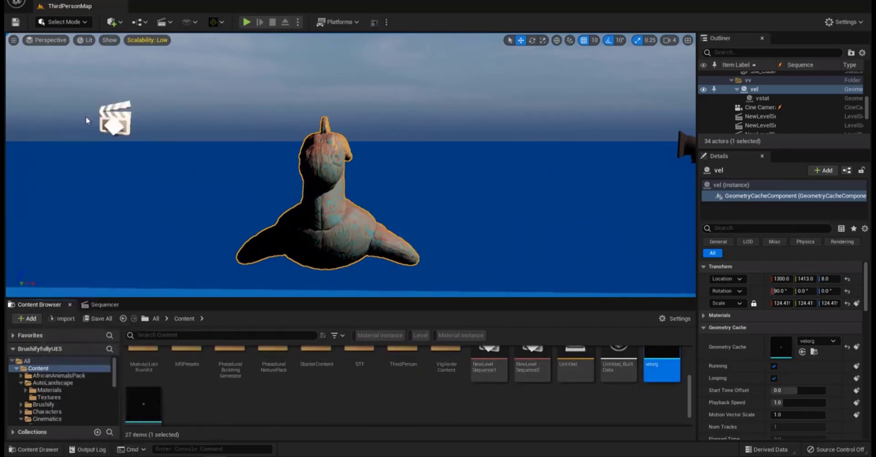
click(120, 81)
click(361, 203)
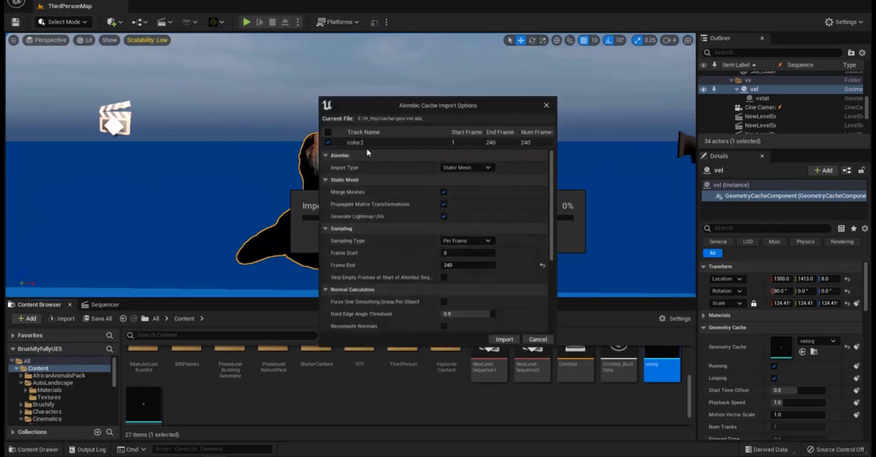
mouse_move(427, 108)
mouse_down()
mouse_move(489, 116)
mouse_move(411, 106)
mouse_move(429, 110)
mouse_up()
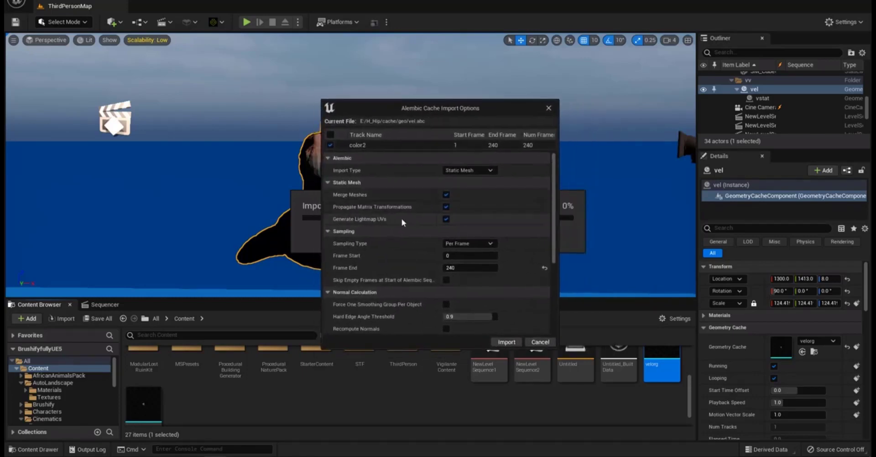
click(468, 171)
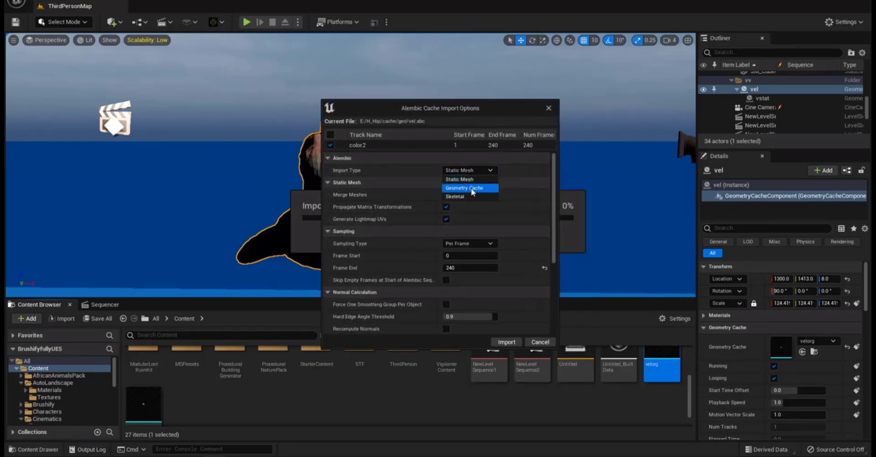
click(461, 188)
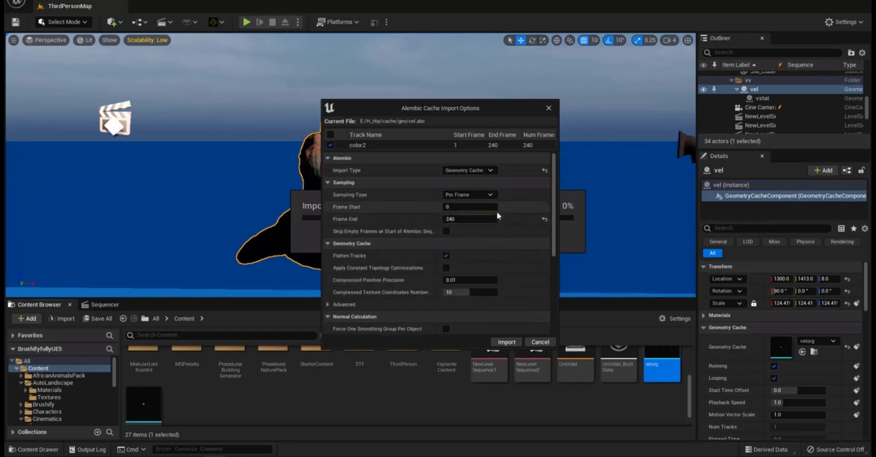
scroll(518, 250, down, 8)
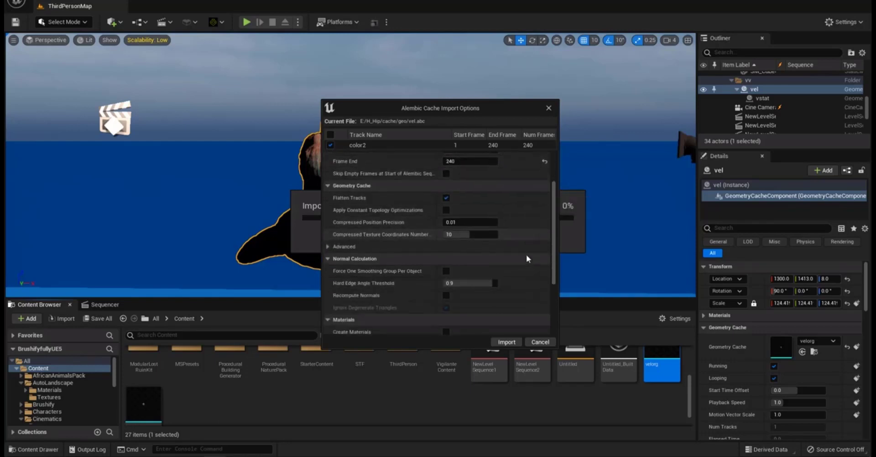
click(506, 342)
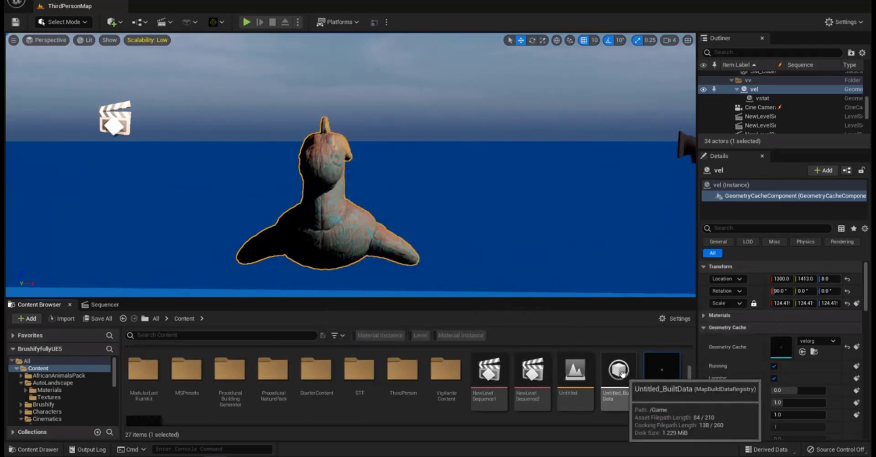
- Select the vstat asset in the Content folder and enlarge the Outliner to list more of the level's actors
scroll(565, 403, down, 2)
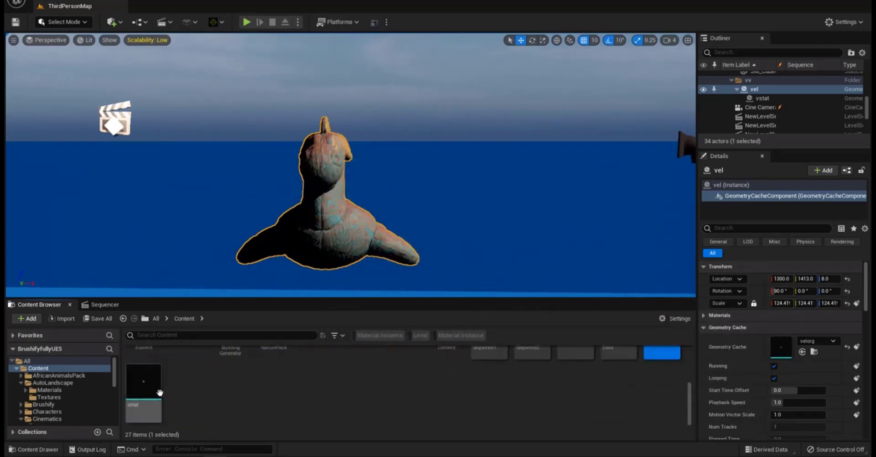
click(143, 396)
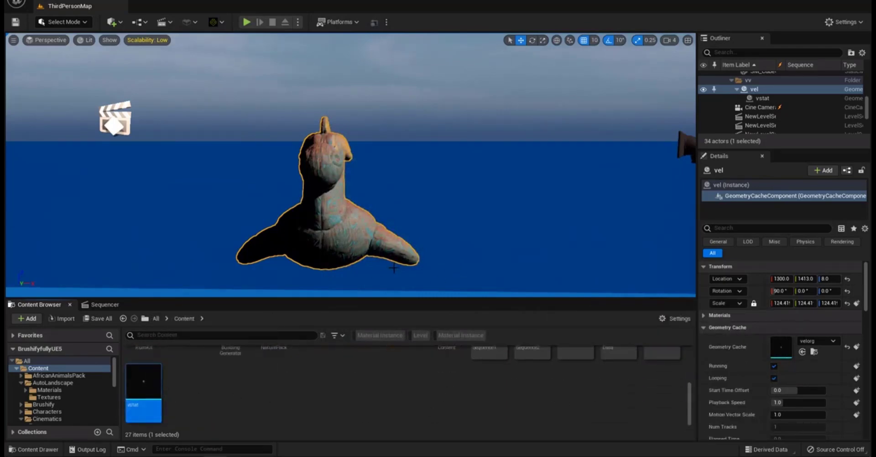
alt+drag(393, 268, 342, 284)
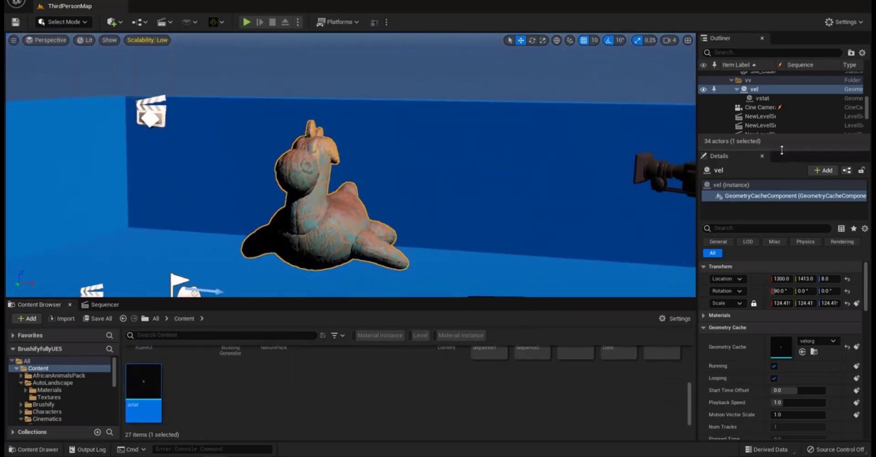
drag(782, 151, 781, 288)
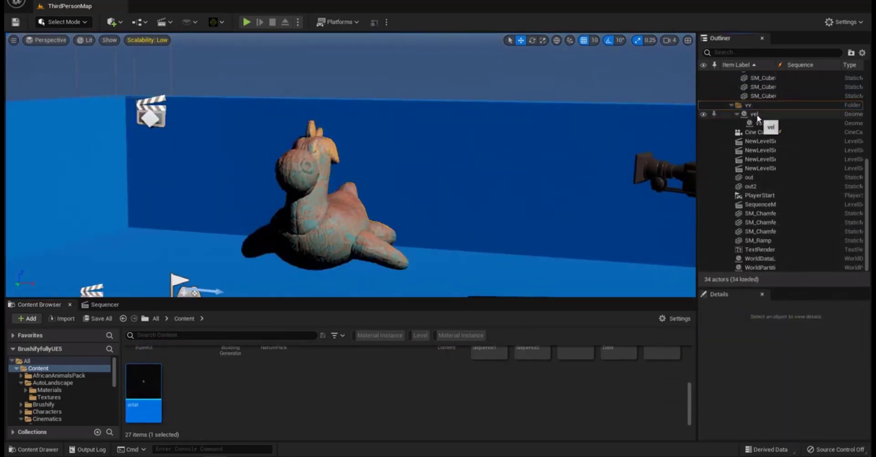
- Select the vel actor, parent of vstat, and move it along X to a location of about 1449
click(754, 115)
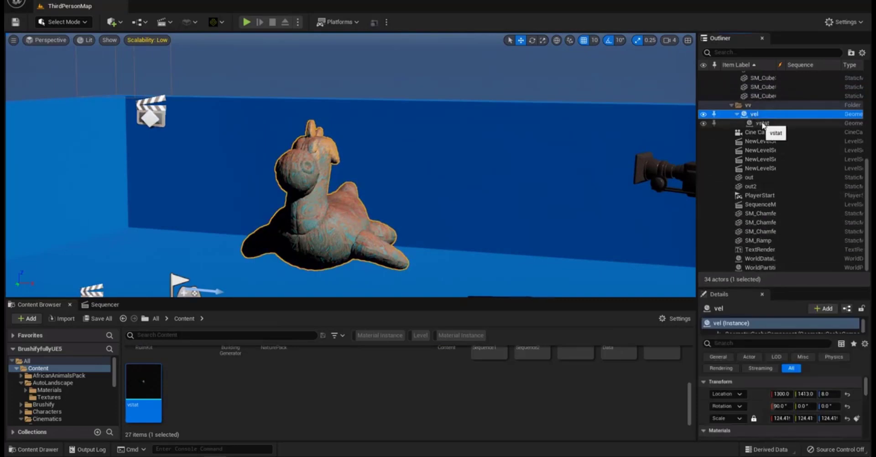
click(763, 124)
click(762, 117)
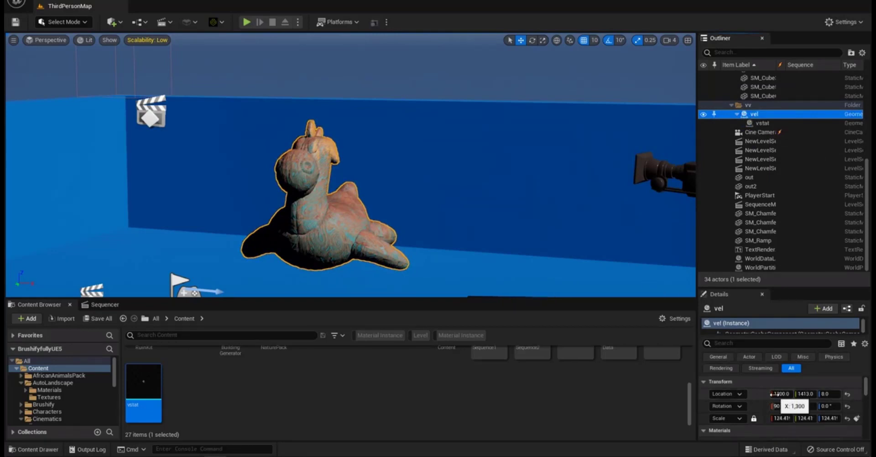
drag(774, 395, 714, 398)
drag(781, 394, 796, 394)
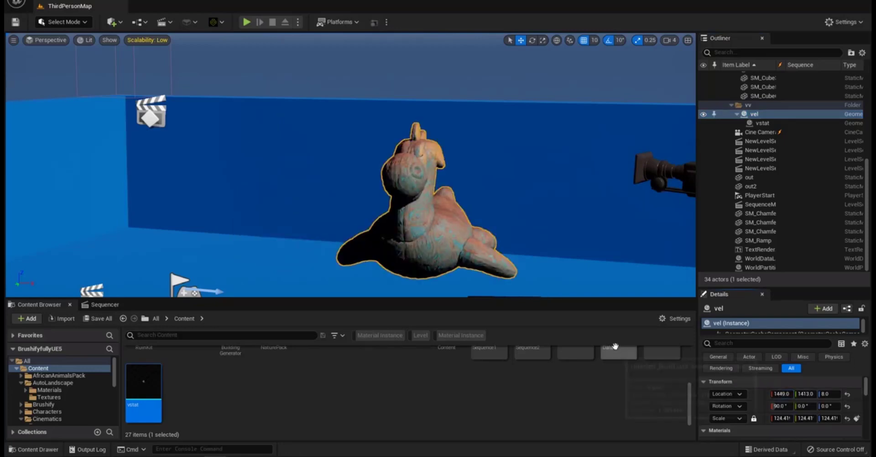
- Examine the toy from farther away and switch the viewport to Cine Camera Actor (2)
alt+drag(437, 244, 481, 213)
scroll(437, 244, down, 4)
alt+drag(437, 244, 292, 208)
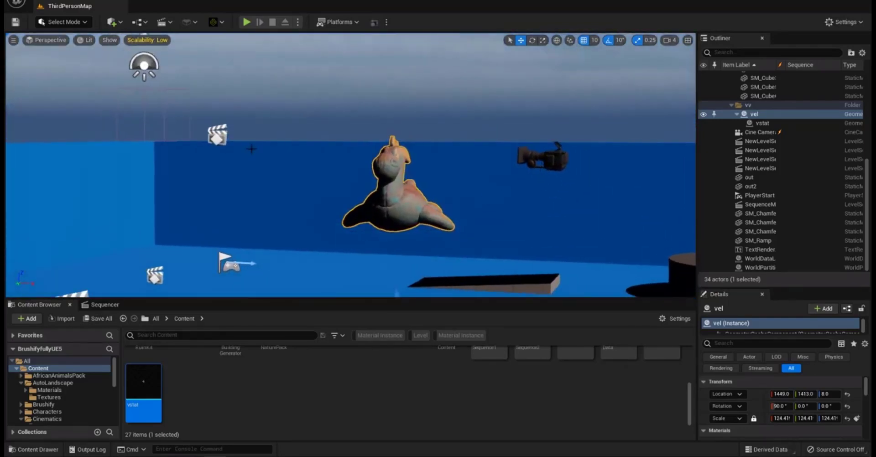
click(40, 40)
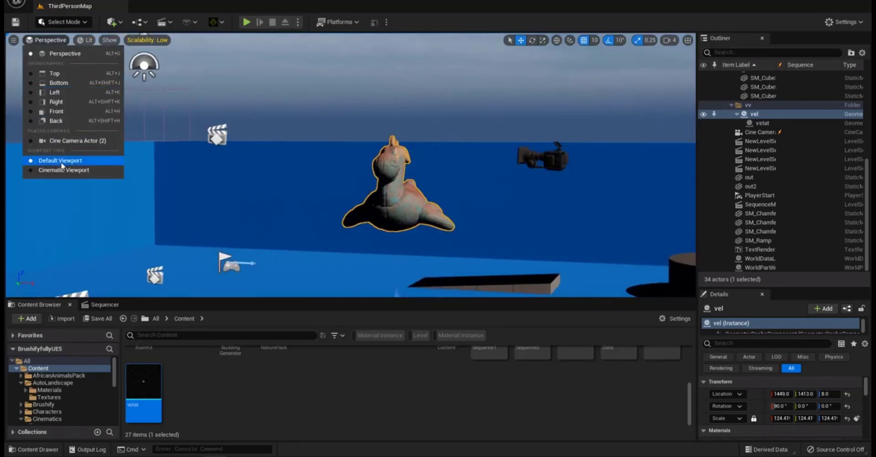
click(64, 143)
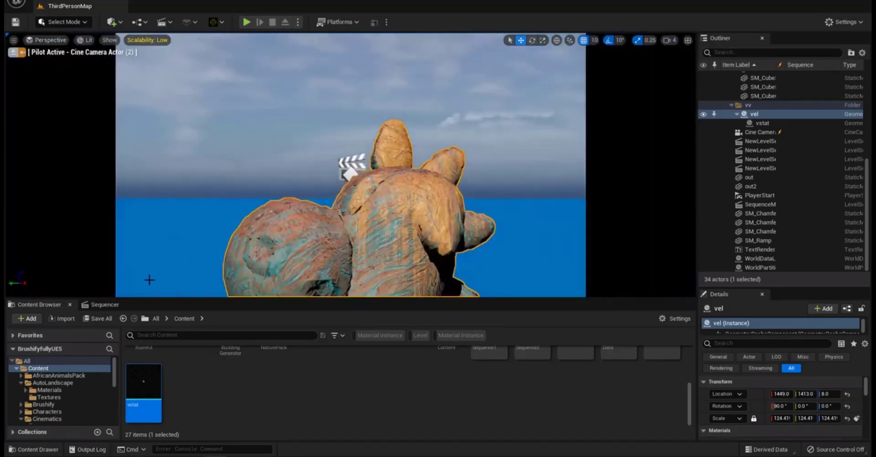
- Show the shot0050_01 sequence at frame 105 and select the solid vstat toy among the flying fragments
click(101, 308)
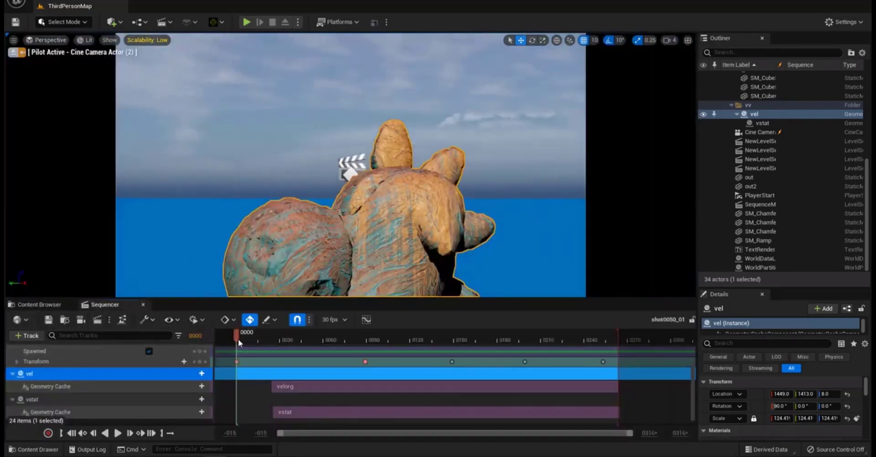
drag(238, 338, 392, 382)
click(394, 190)
scroll(742, 399, down, 2)
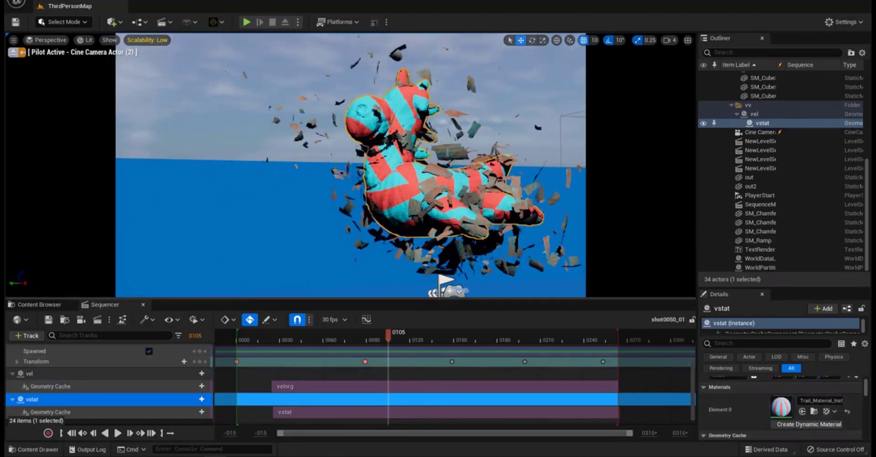
- Select the vel fragments and examine their MI_WoodPlanks_Sand material on the preview sphere
click(529, 261)
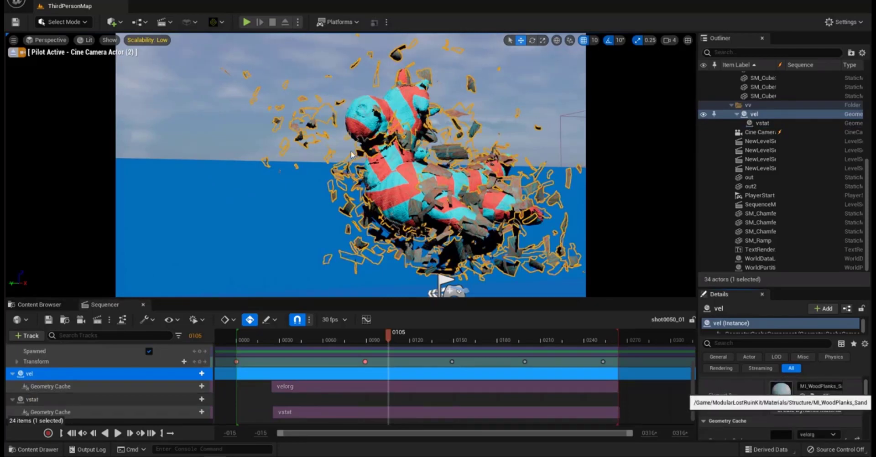
double_click(779, 389)
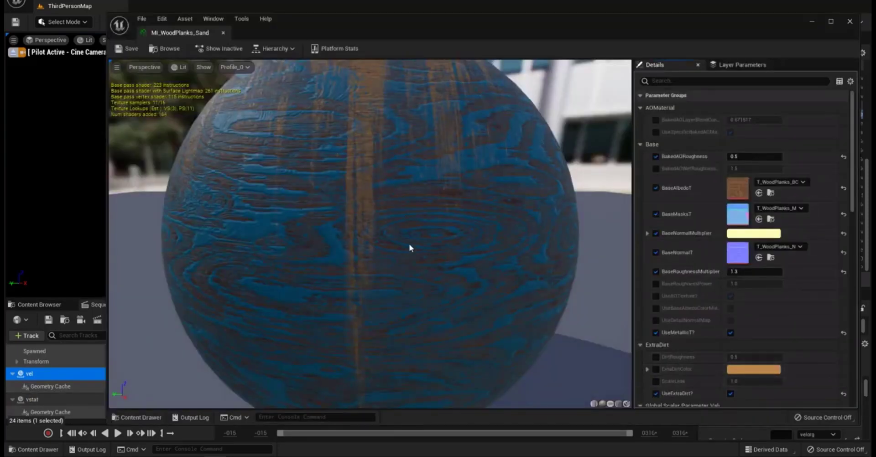
scroll(413, 251, down, 5)
scroll(414, 254, up, 4)
drag(424, 254, 192, 252)
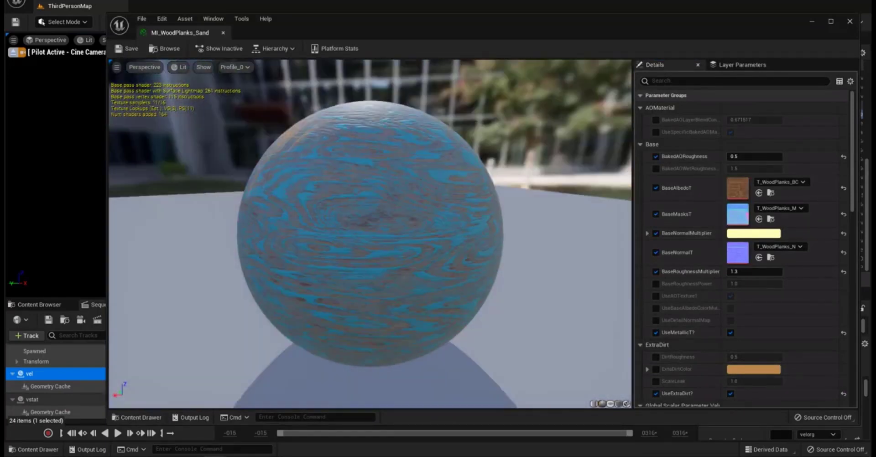
click(850, 22)
- Select the solid vstat toy and examine its striped material instance in the material editor
click(406, 187)
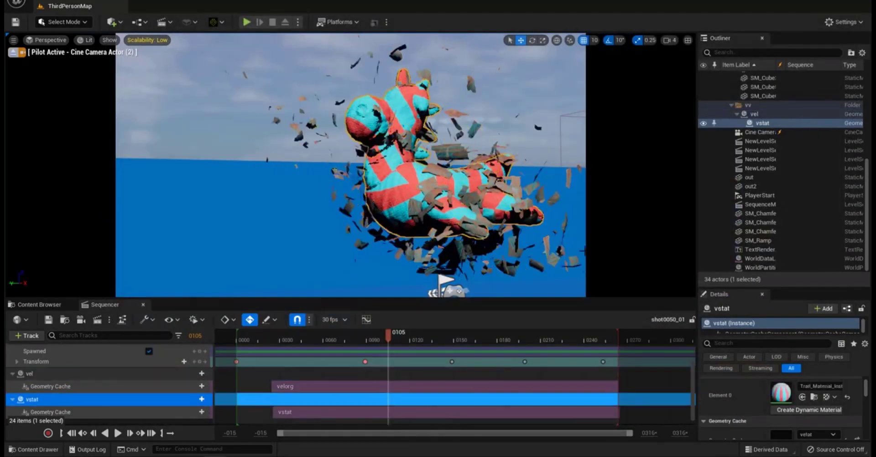
double_click(781, 392)
scroll(387, 229, down, 8)
drag(405, 236, 374, 234)
click(849, 21)
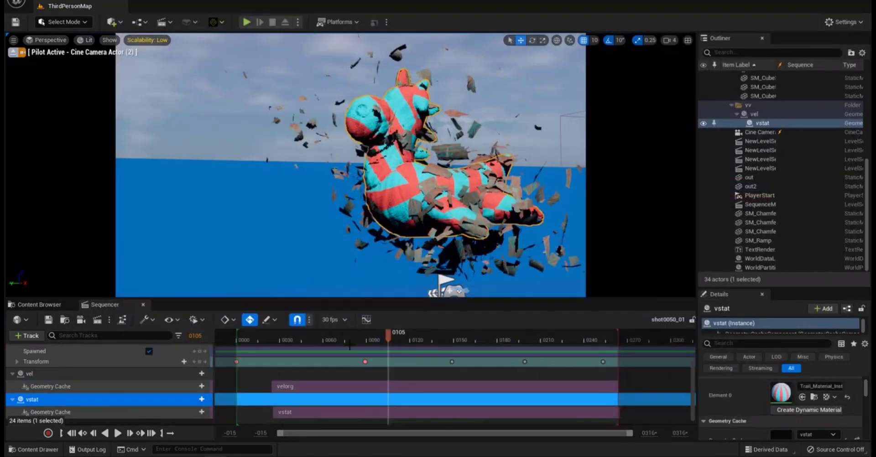
- Scrub the sequence back to frame 41 and view the shot0050_01 job in the Movie Render Queue without rendering
drag(391, 338, 296, 337)
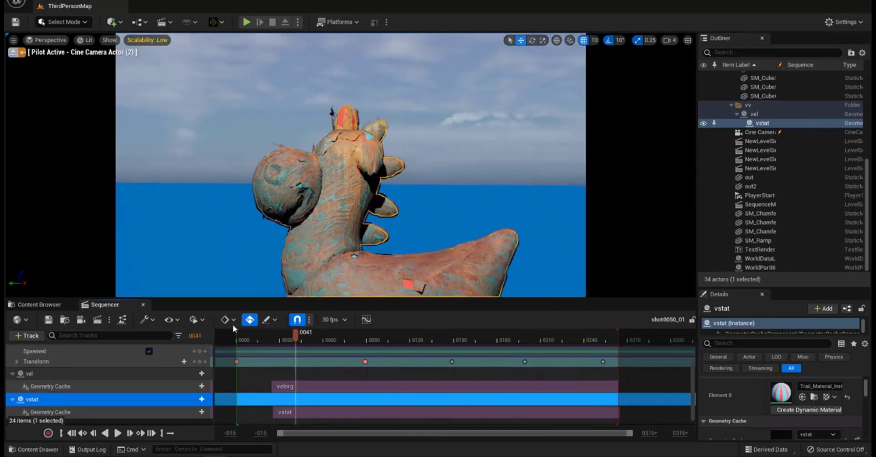
click(97, 320)
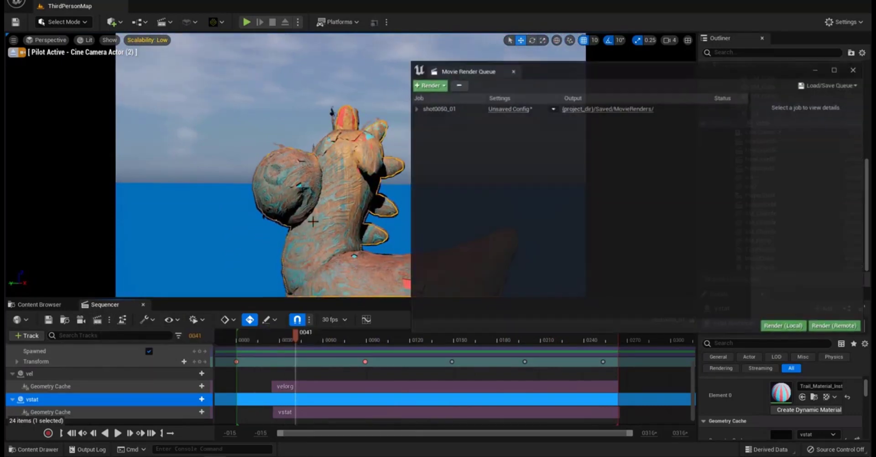
click(852, 70)
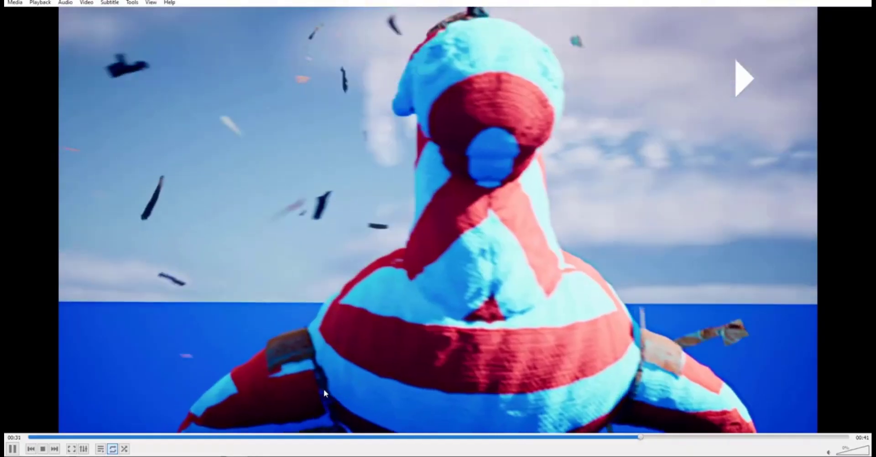